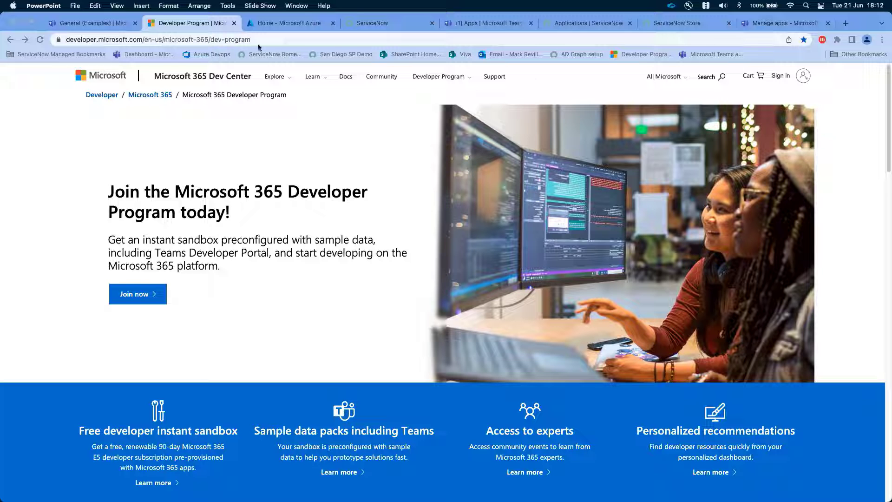
- Switch to the Azure portal and open the tenant administrator's user profile in Azure Active Directory
click(274, 26)
click(274, 26)
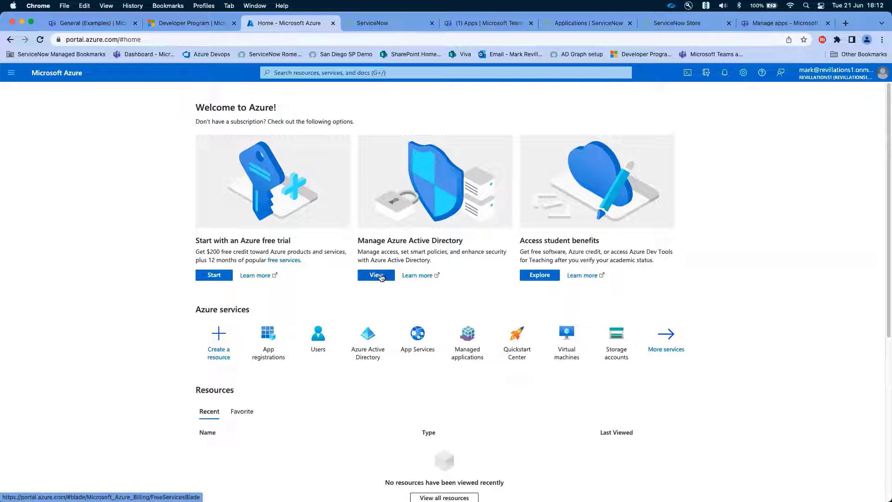
click(377, 276)
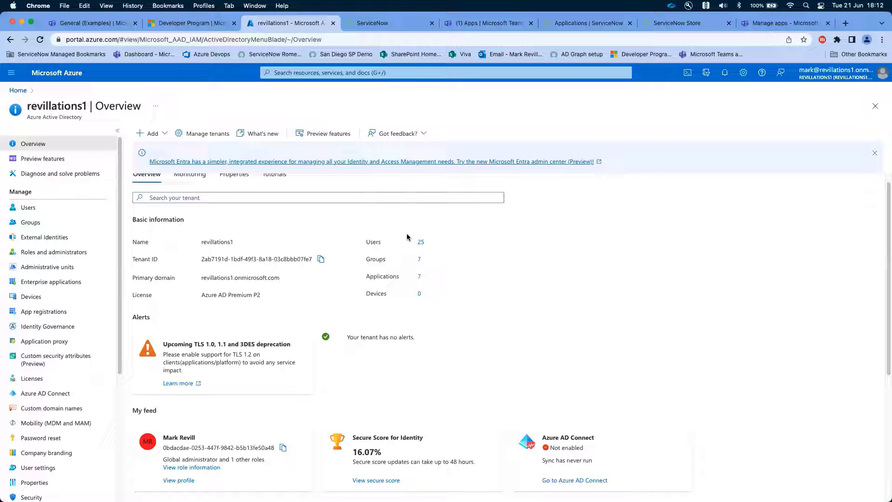
click(27, 207)
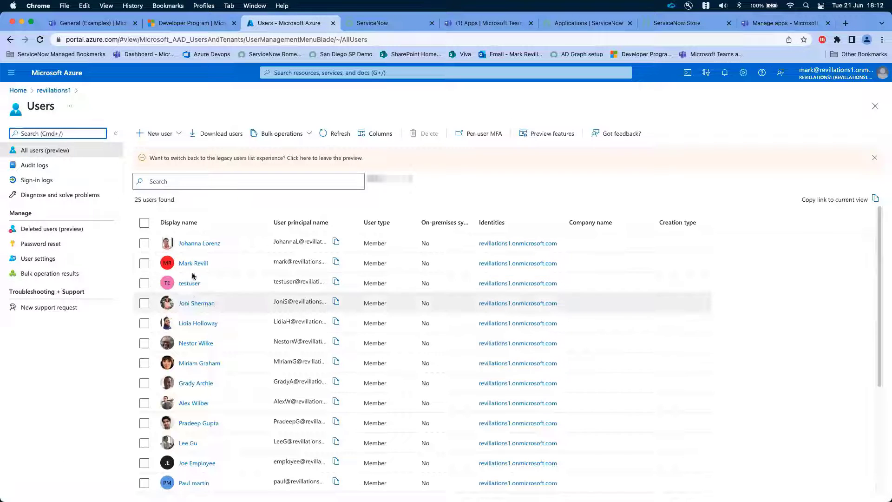
click(191, 266)
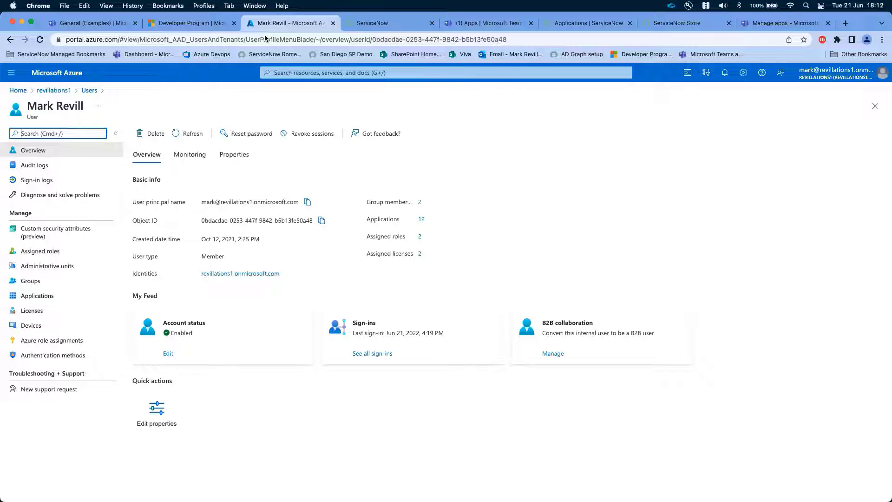
- Switch to the ServiceNow instance, filter the navigator by "users" and open the Users list under User Administration
click(370, 25)
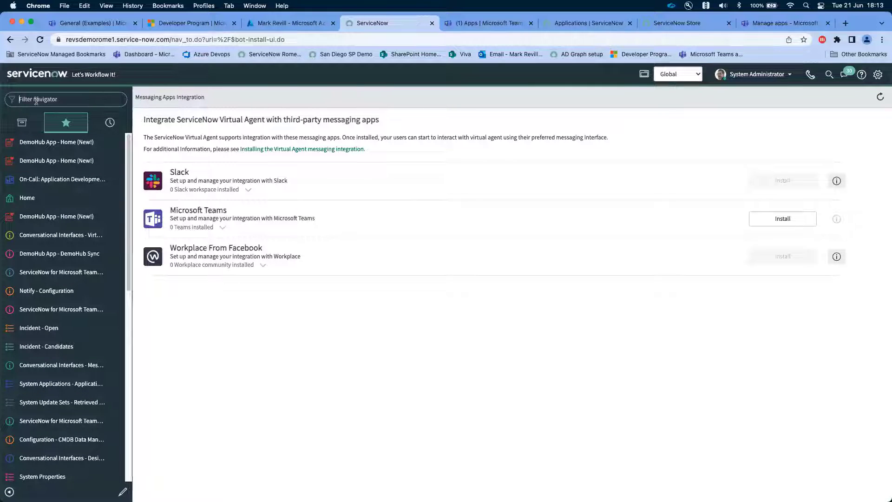
text(user)
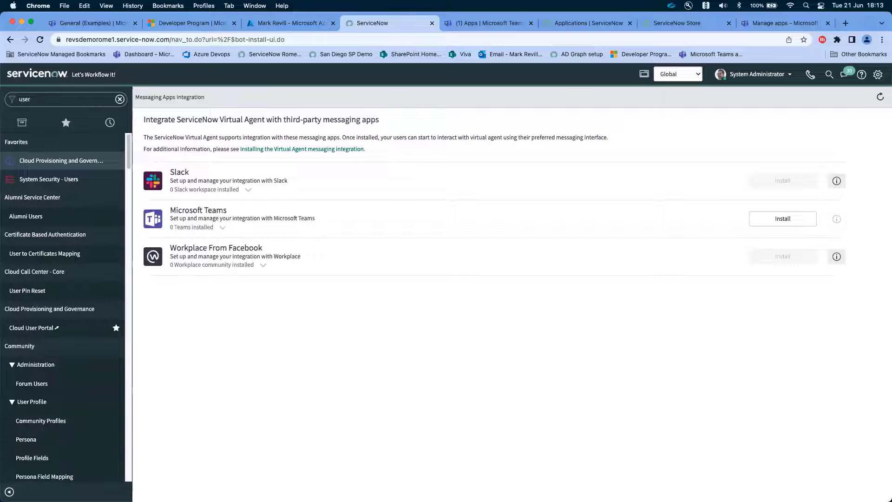
scroll(53, 281, down, 7)
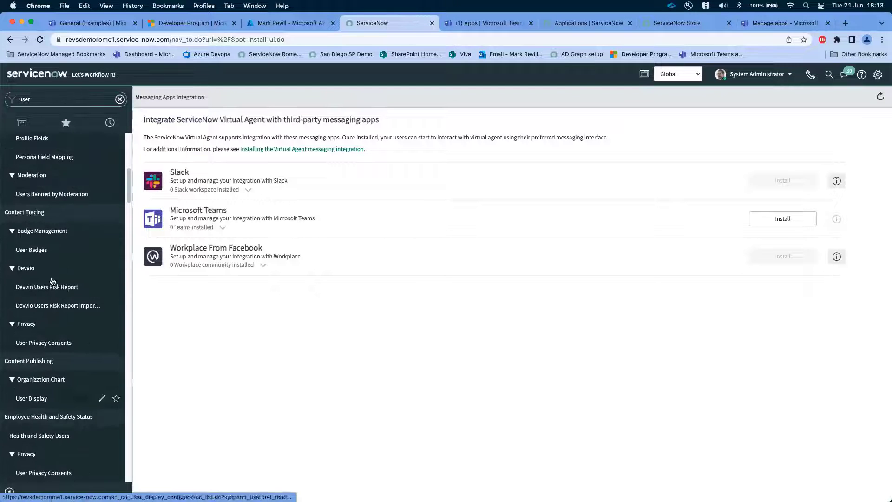
scroll(53, 325, down, 15)
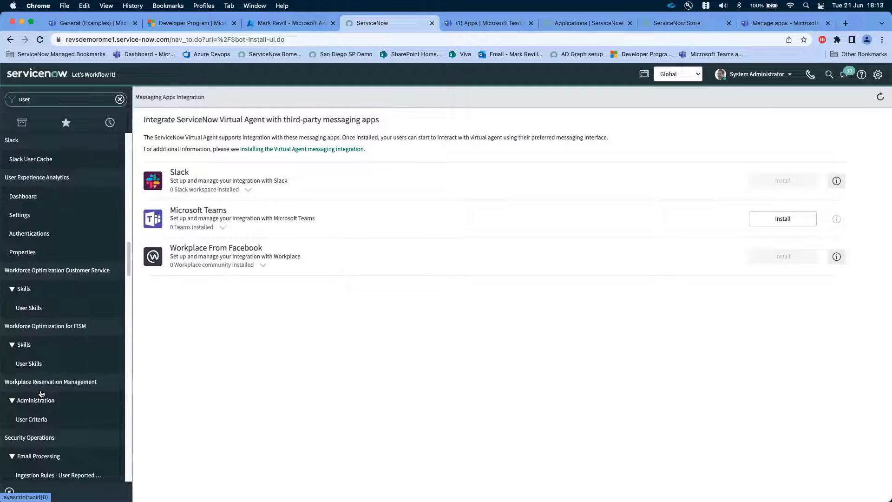
text(s)
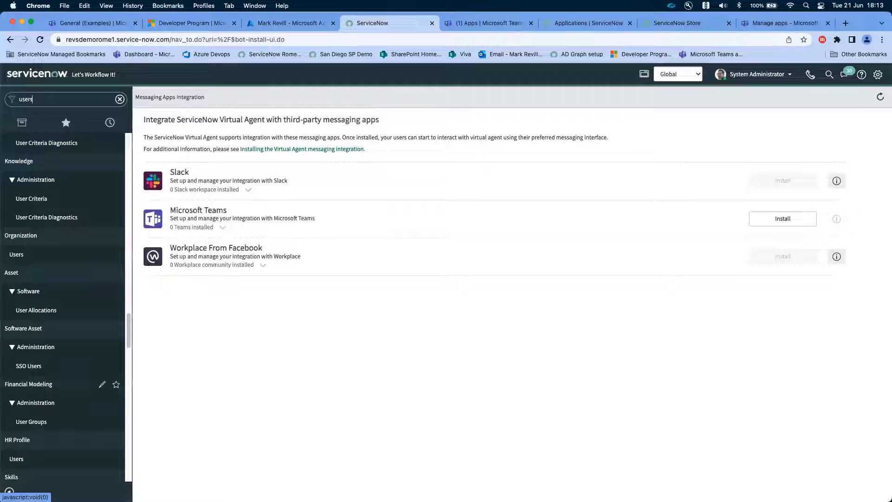
scroll(23, 390, down, 10)
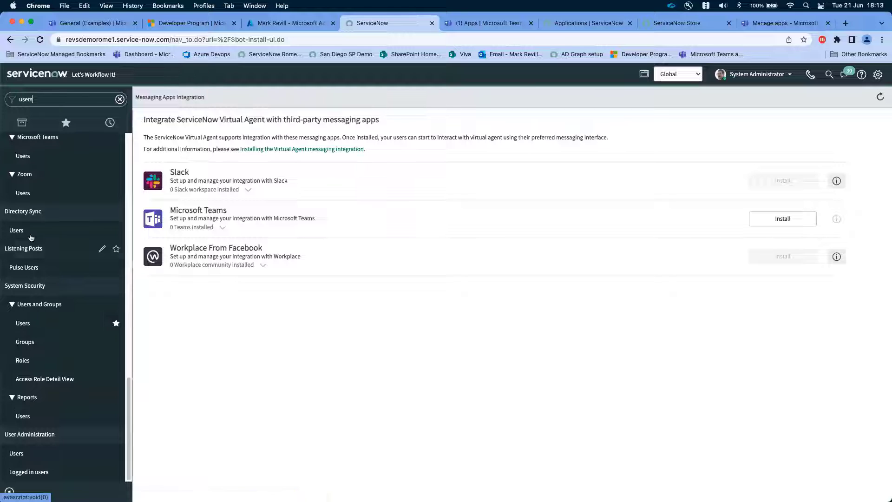
click(26, 453)
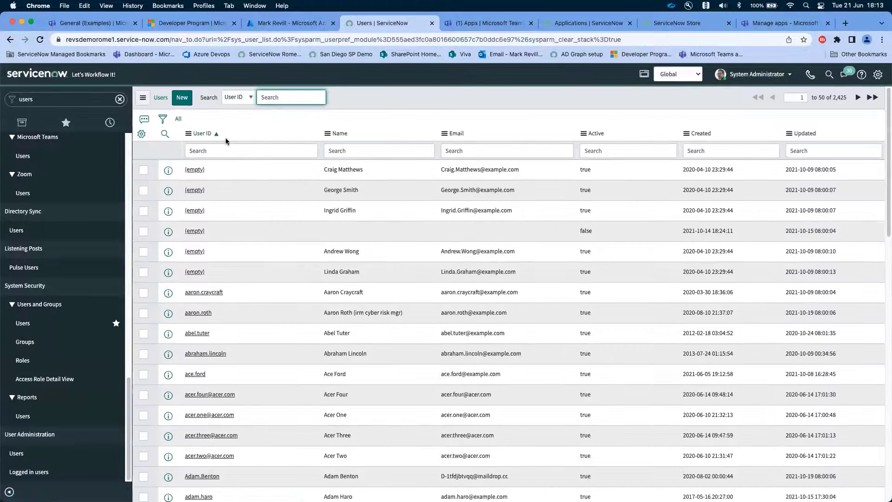
click(225, 151)
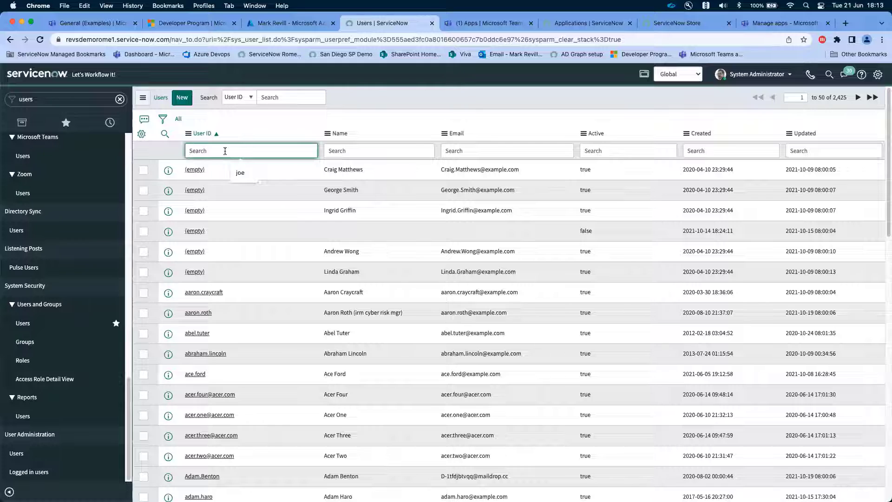
text(*admin)
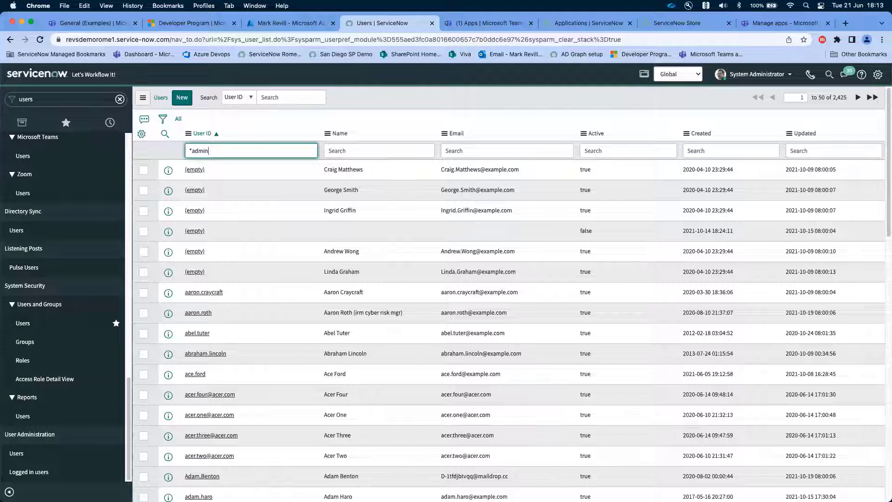
key(Return)
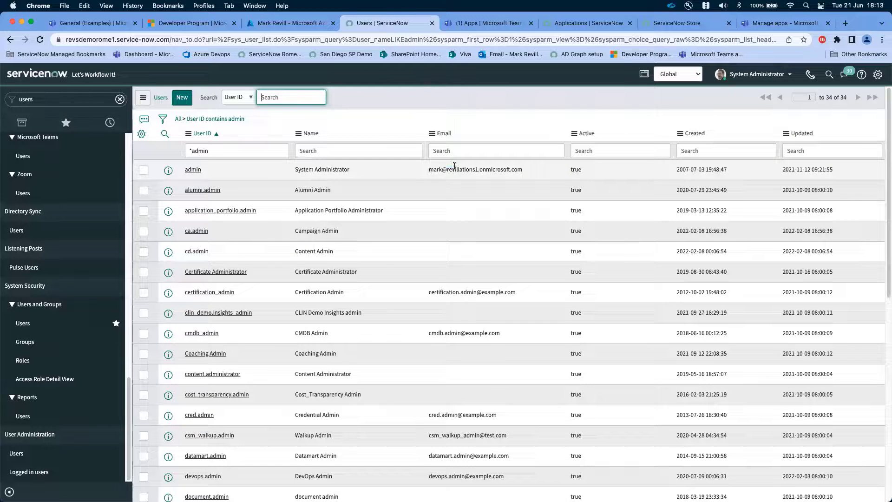
drag(428, 170, 523, 171)
double_click(534, 170)
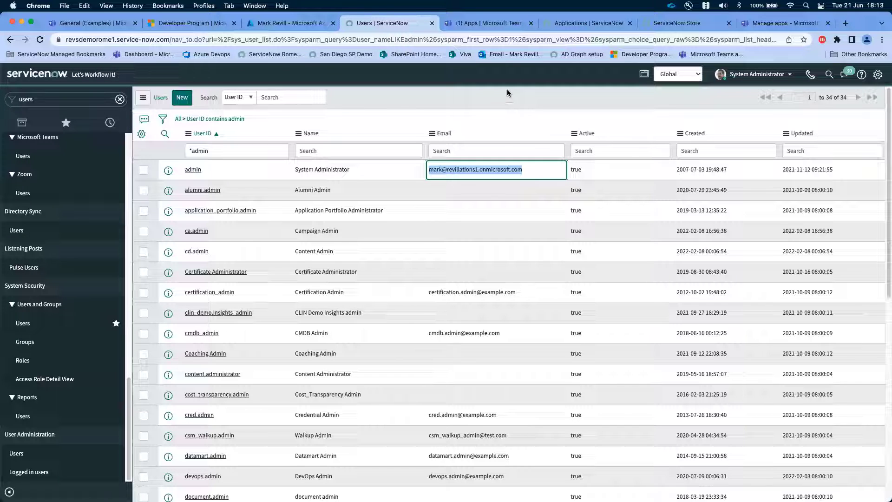
- Review the ServiceNow Store listing for the Microsoft Teams integration, including its requirements, and check the instance's application list for "teams"
click(677, 23)
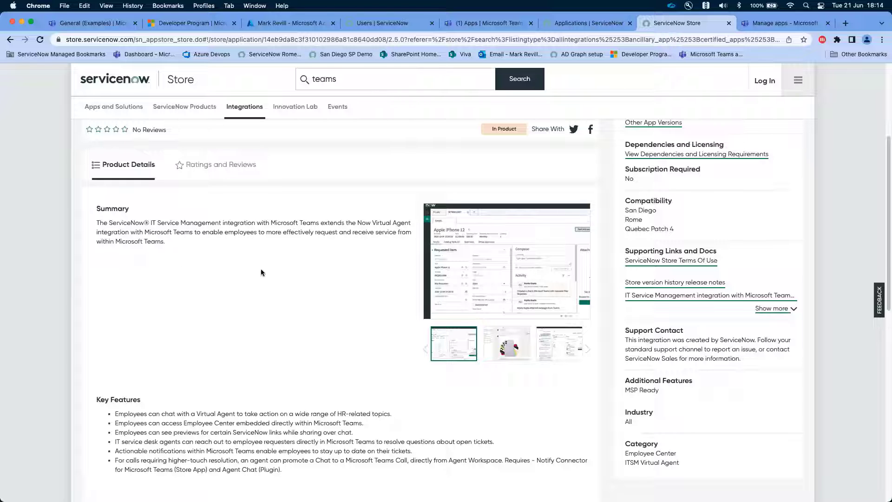
scroll(291, 281, down, 6)
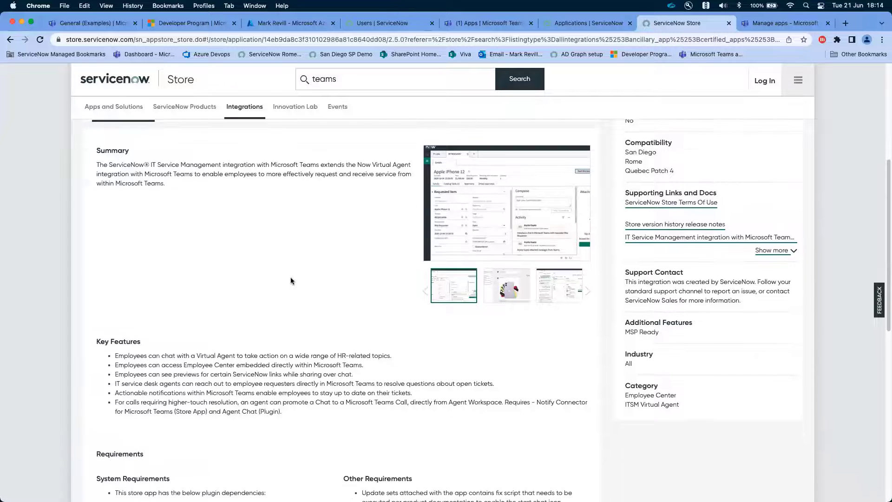
scroll(290, 280, down, 3)
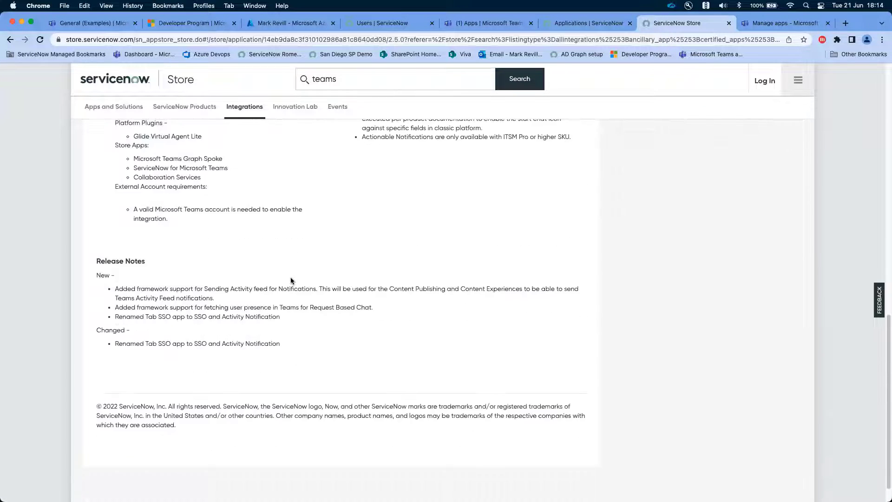
scroll(468, 255, up, 5)
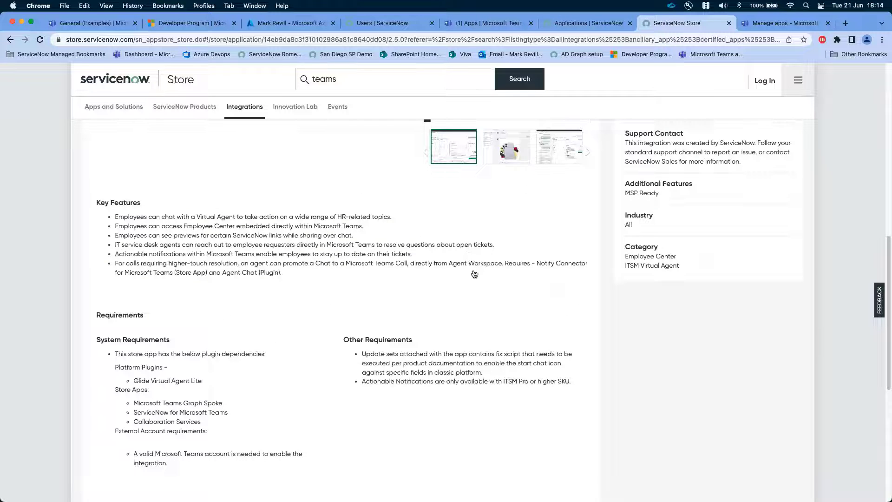
scroll(474, 272, up, 4)
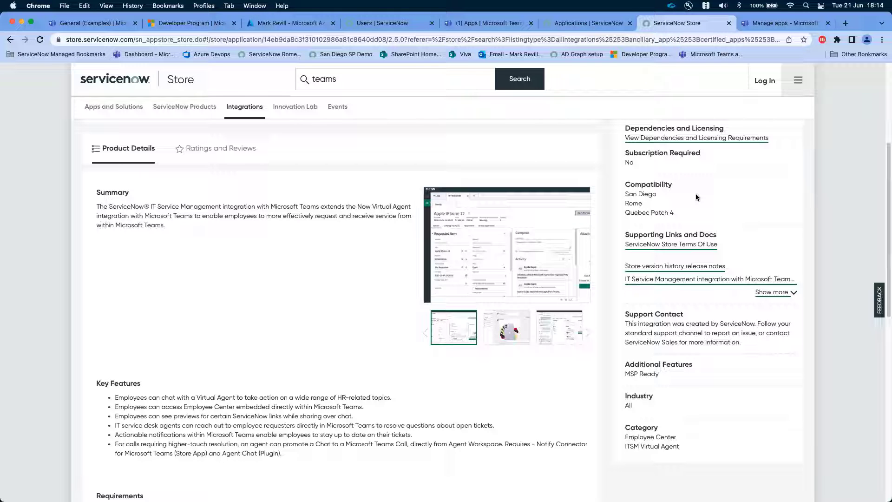
click(561, 23)
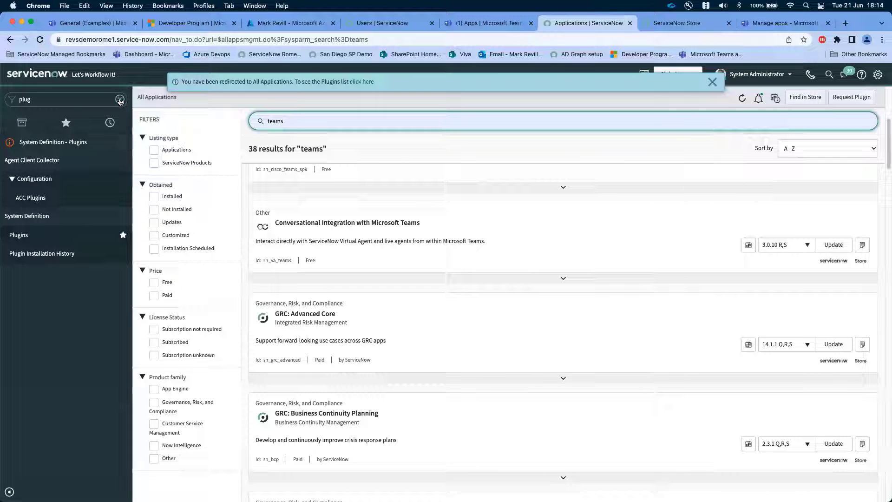
- Find the Install Azure Apps page by filtering the navigator with "install" and connect Microsoft Teams using the signed-in Microsoft admin account
click(374, 23)
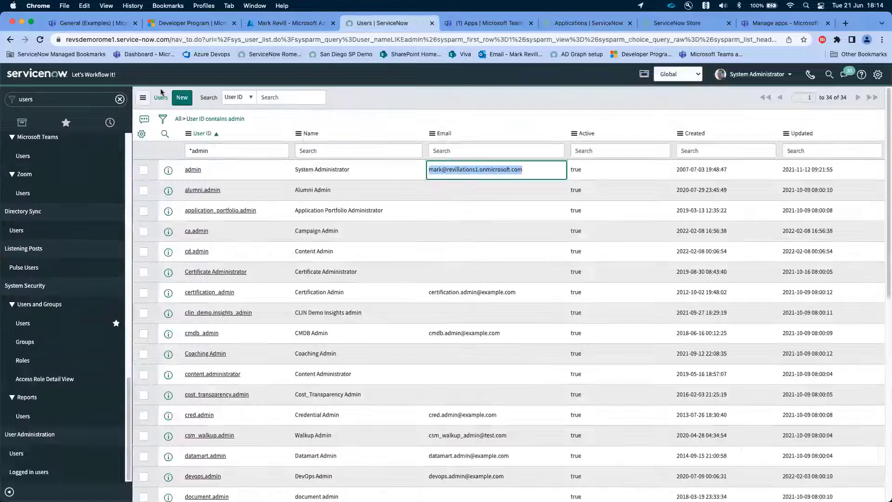
click(88, 99)
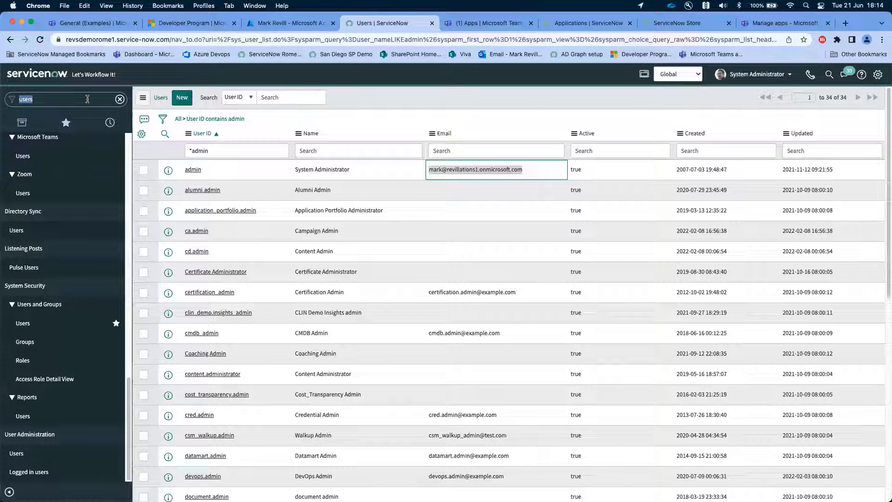
text(install)
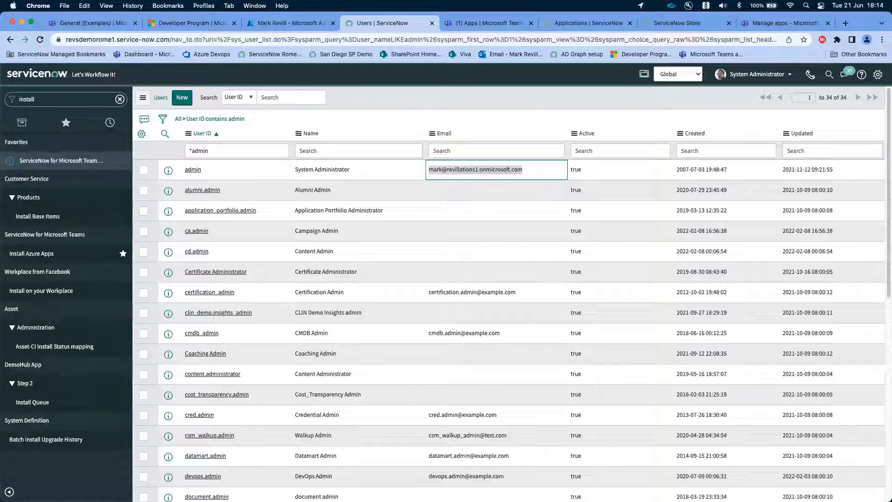
click(76, 163)
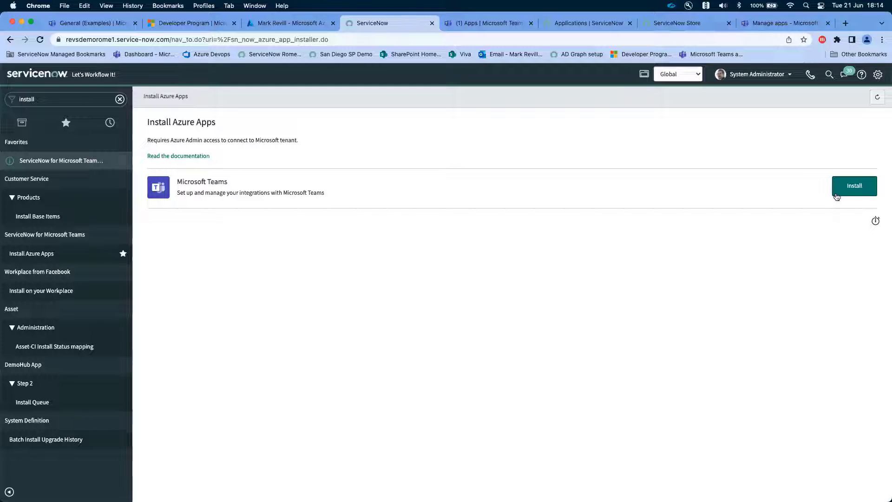
click(853, 193)
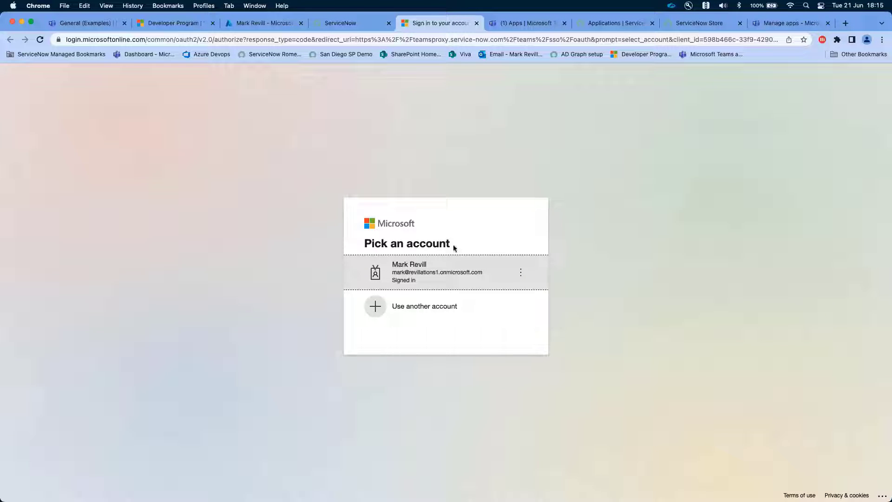
click(420, 272)
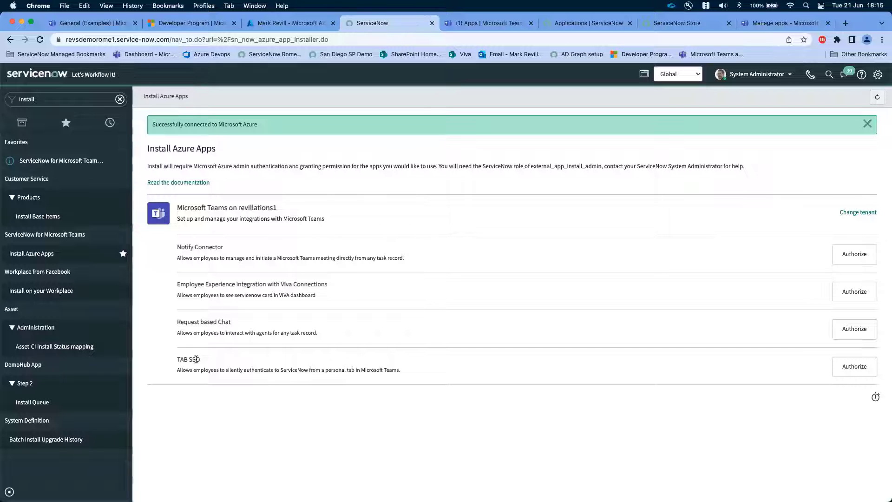
- Authorize the Notify Connector app with the signed-in Microsoft admin account, accepting its requested permissions for the organisation
click(853, 254)
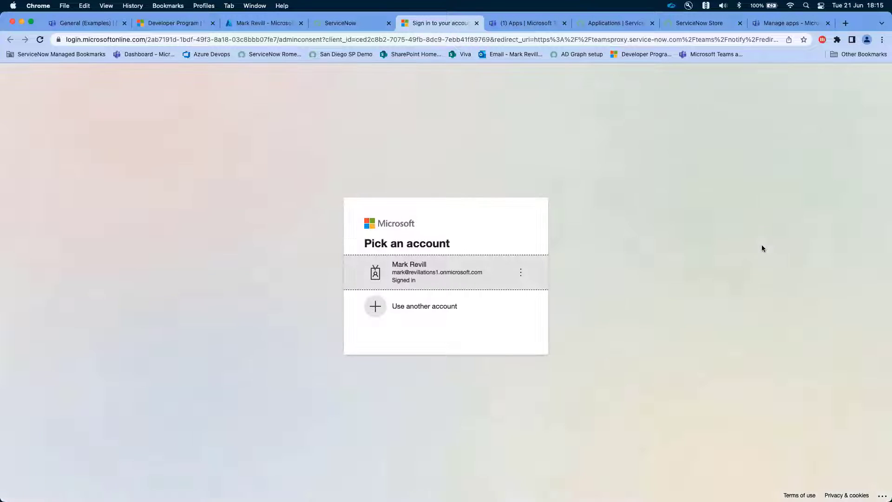
click(543, 261)
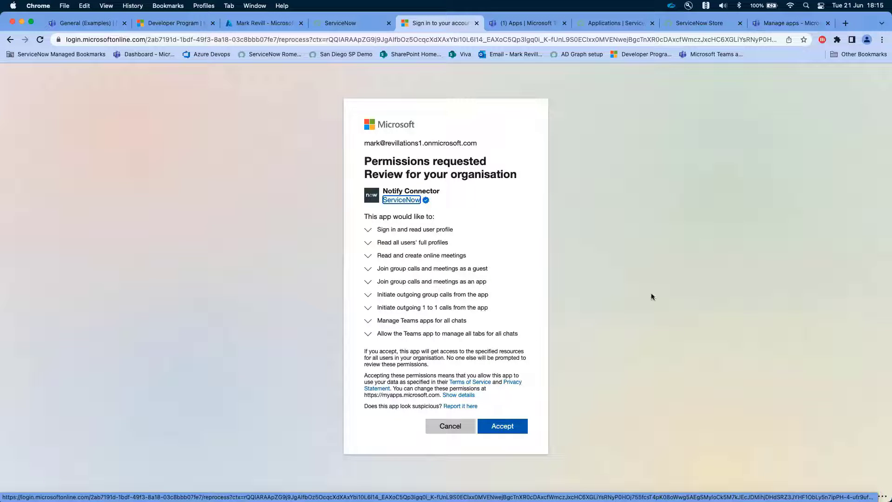
click(503, 425)
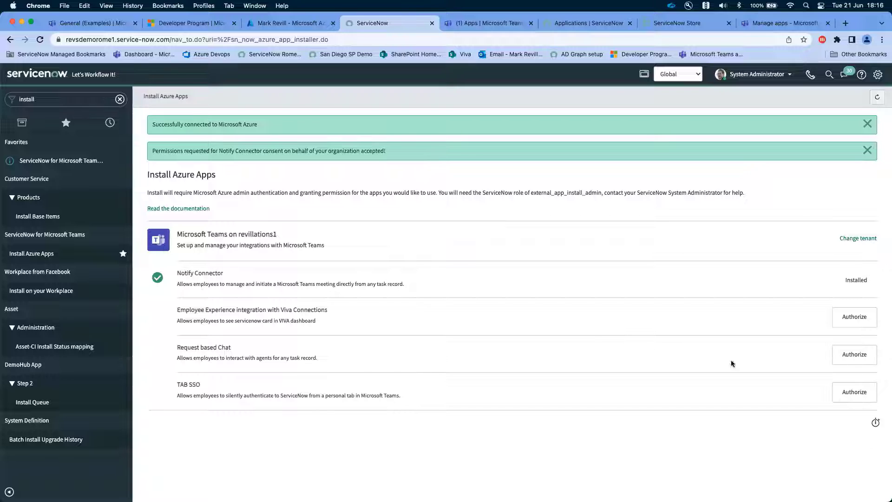
- Authorize the Request based Chat app with the signed-in Microsoft admin account, accepting its permissions for the organisation
click(864, 354)
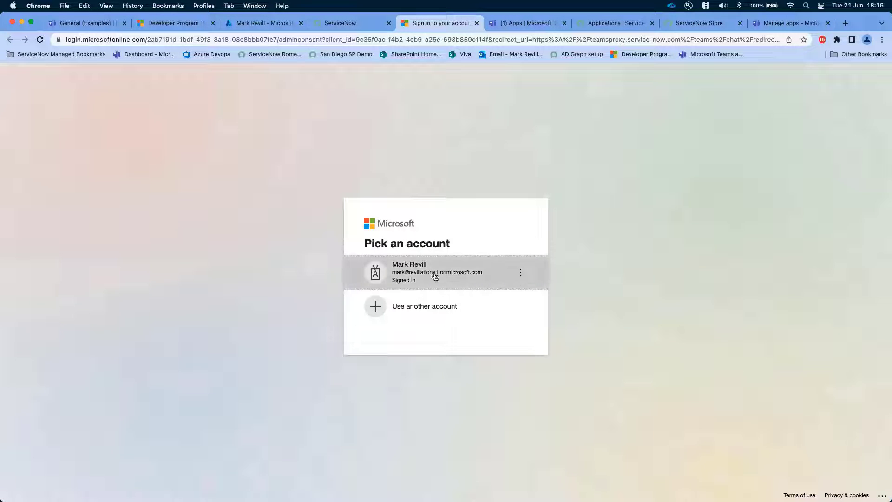
click(435, 277)
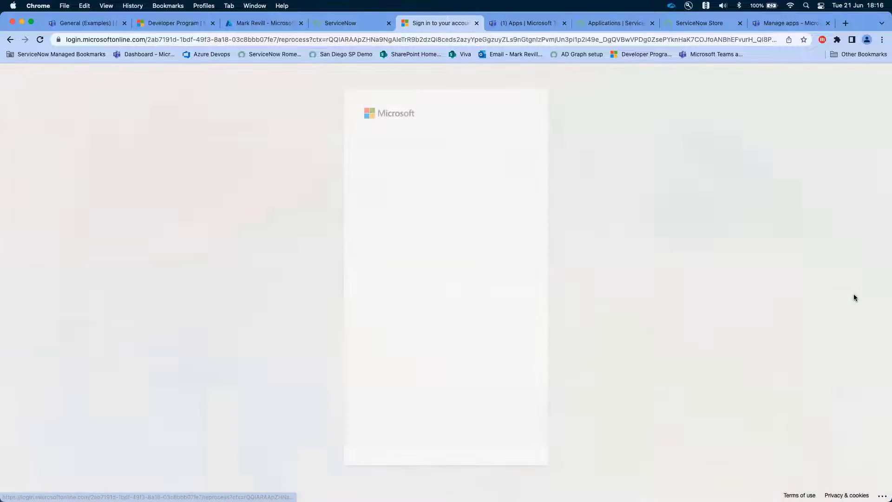
click(506, 440)
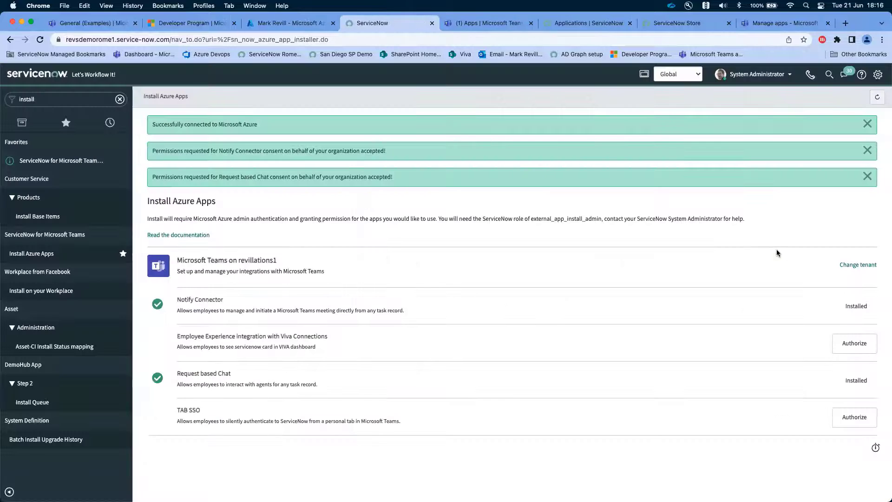
- Authorize the TAB SSO app with the signed-in Microsoft admin account, accepting its permissions for the organisation
click(848, 419)
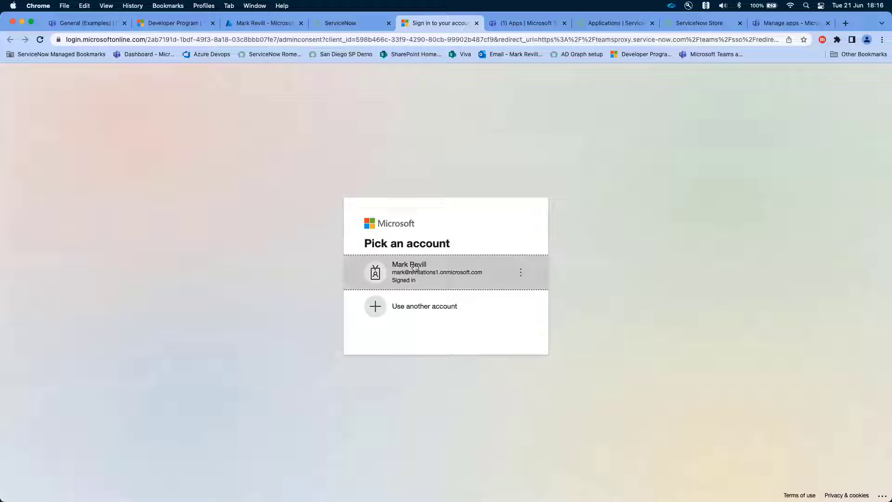
click(453, 269)
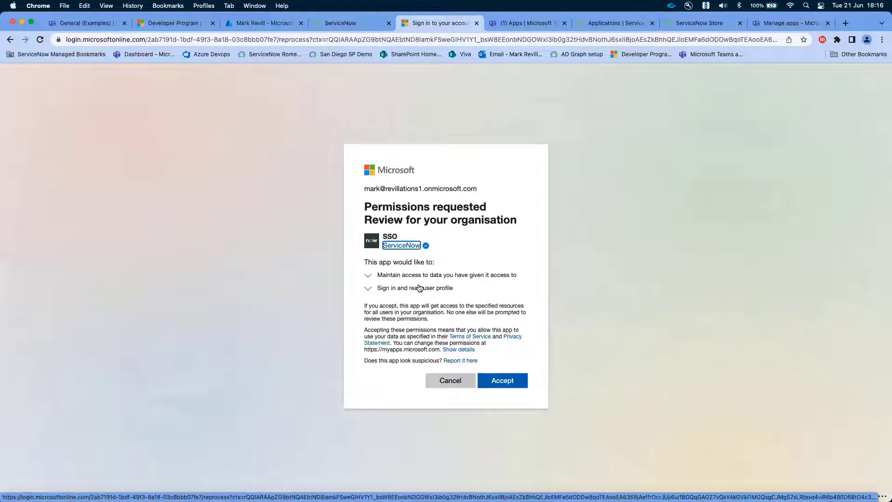
click(503, 382)
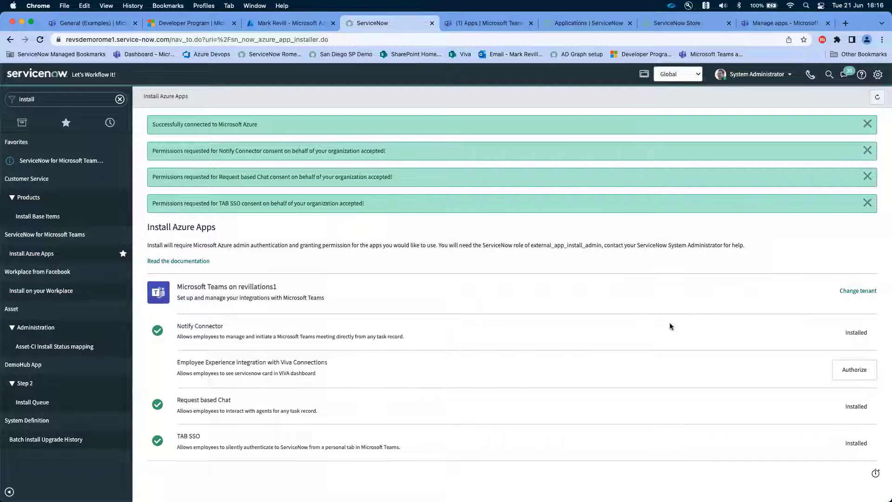
- Dismiss all the confirmation messages on the Install Azure Apps page
click(867, 123)
click(866, 125)
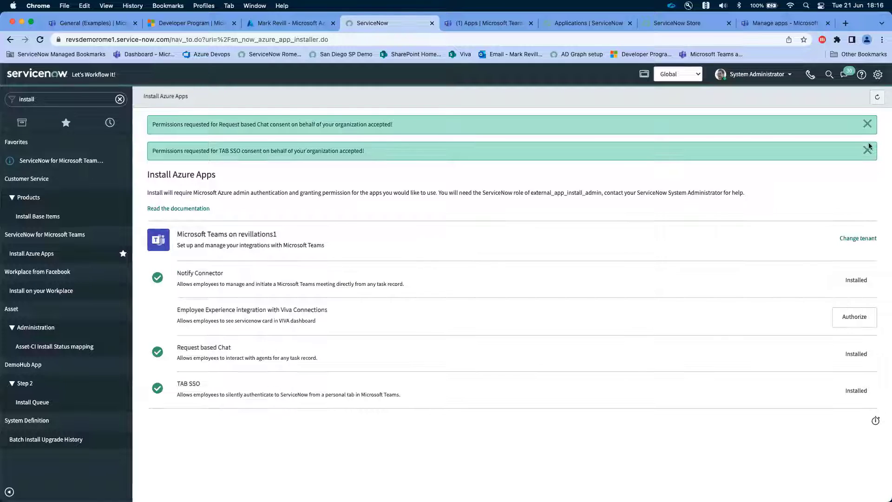
click(866, 125)
click(867, 124)
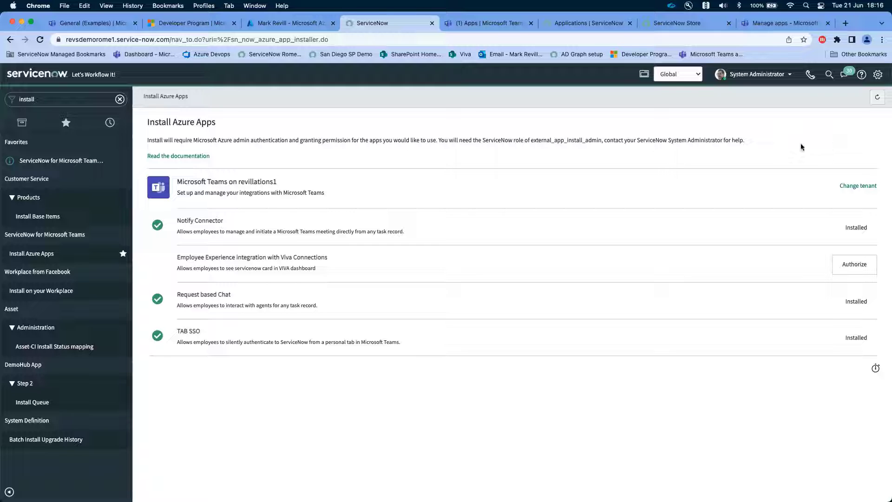
- Find Messaging Apps Integration by filtering the navigator with "mess" and install the Virtual Agent integration for Microsoft Teams
click(50, 99)
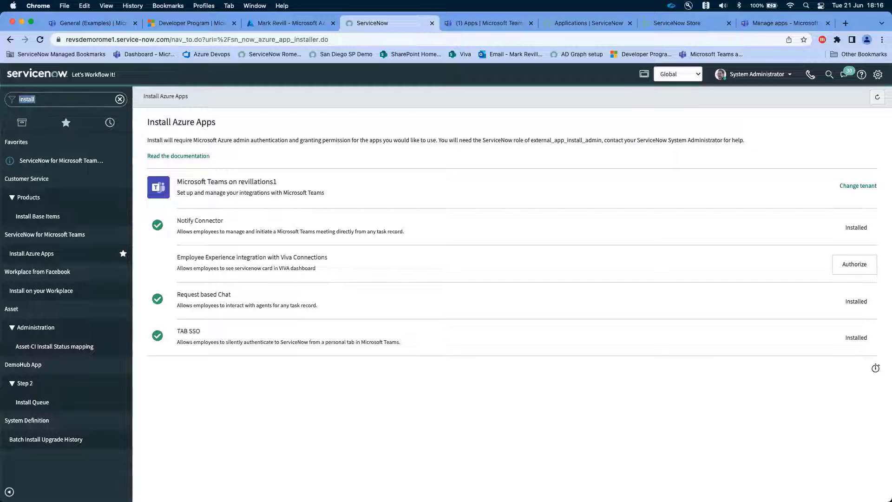
text(mess)
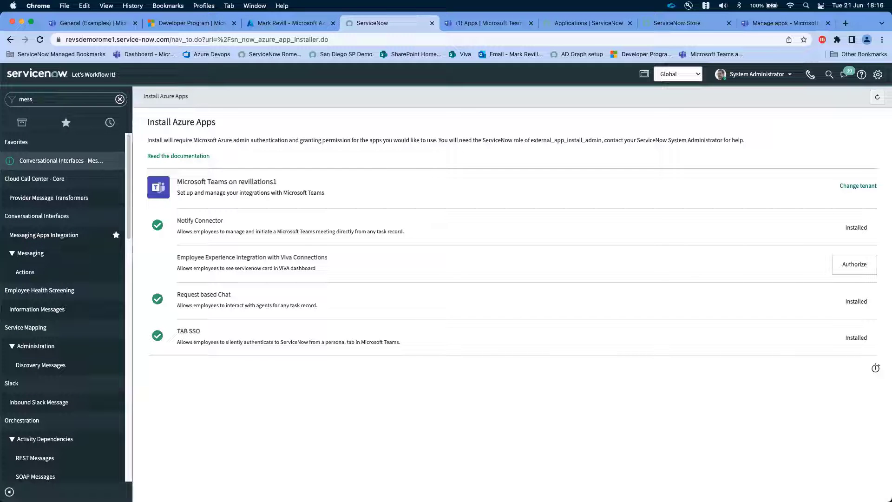
click(71, 162)
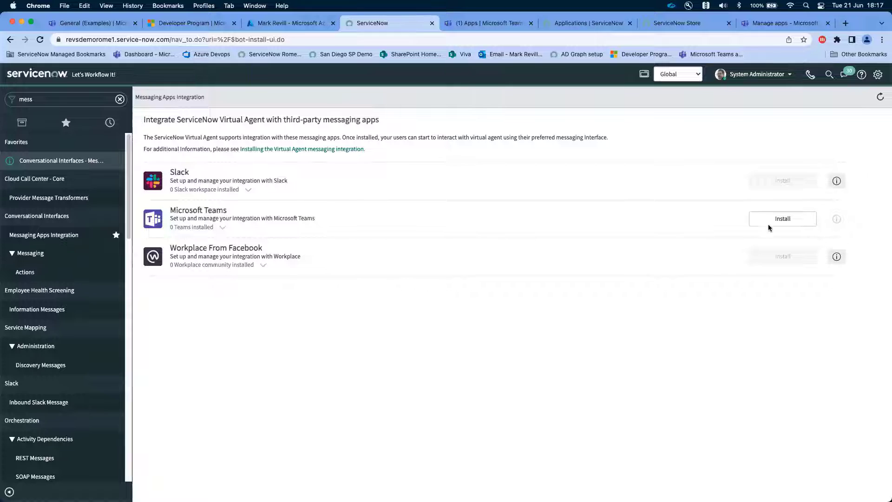
click(783, 220)
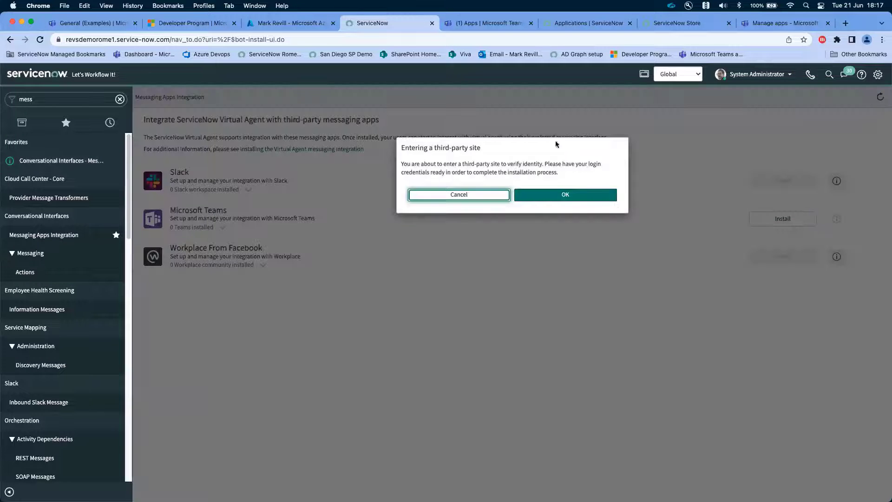
click(586, 194)
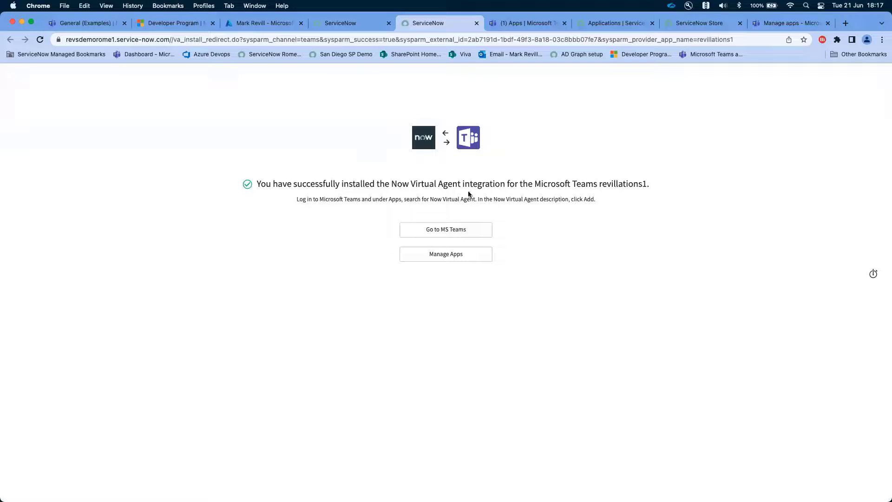
- Open Microsoft Teams from the Virtual Agent installation page, and reload the Messaging Apps Integration page in ServiceNow
click(449, 228)
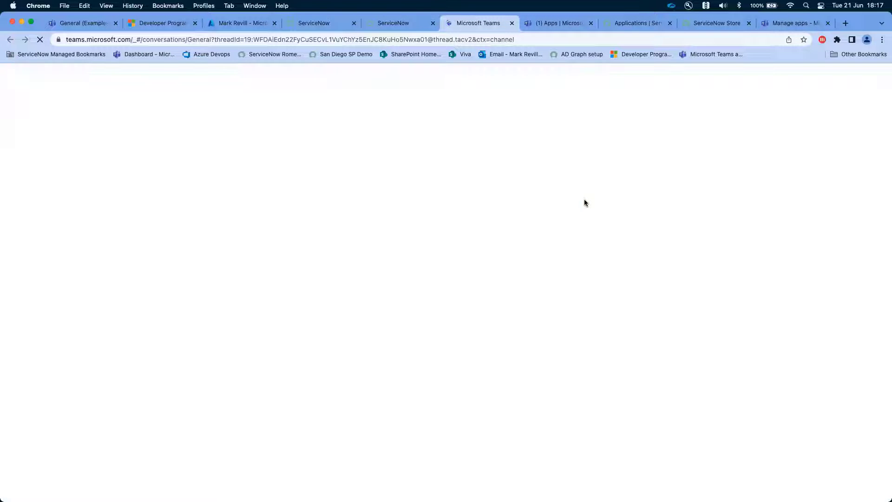
click(390, 24)
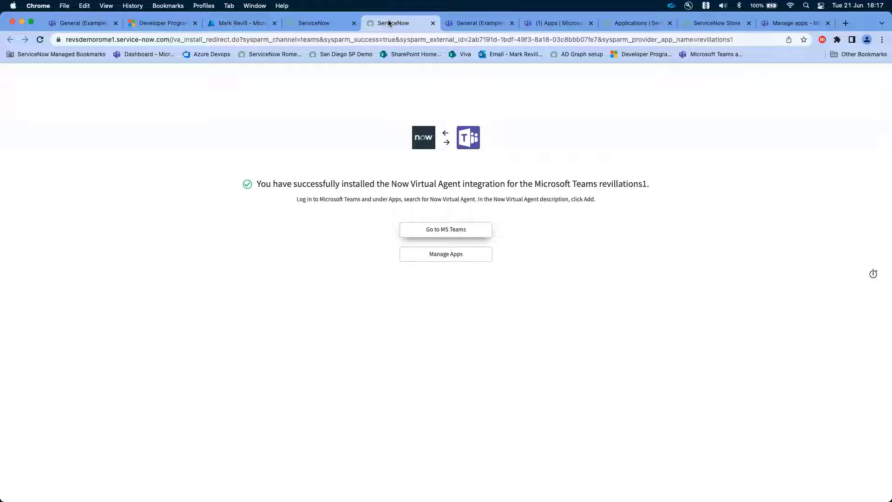
click(314, 23)
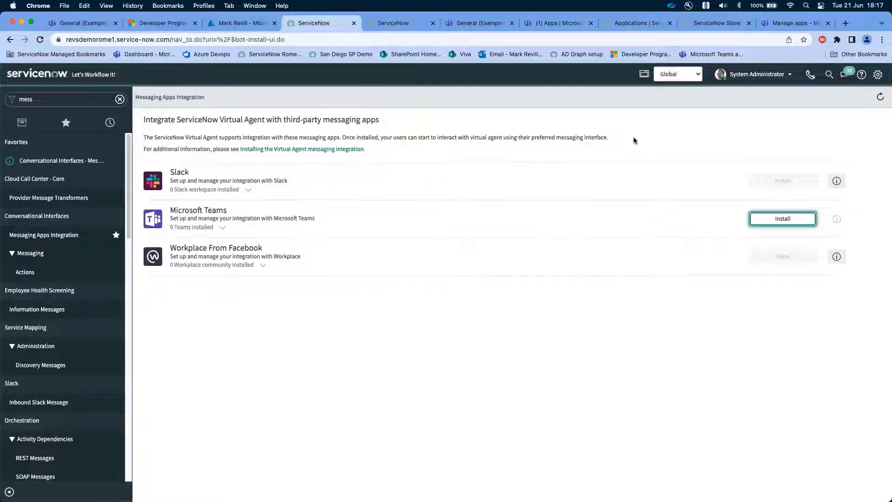
right_click(483, 91)
click(505, 116)
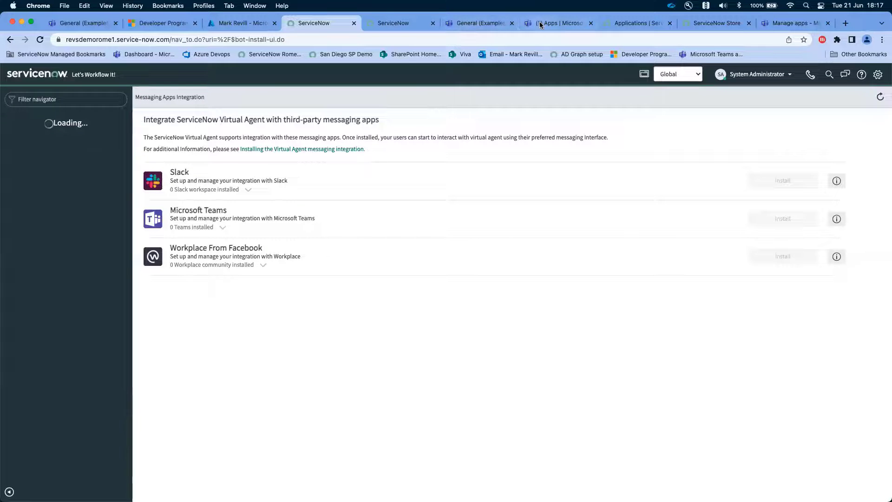
- Switch to the newly opened Microsoft Teams and search its app store for "virtual"
click(556, 24)
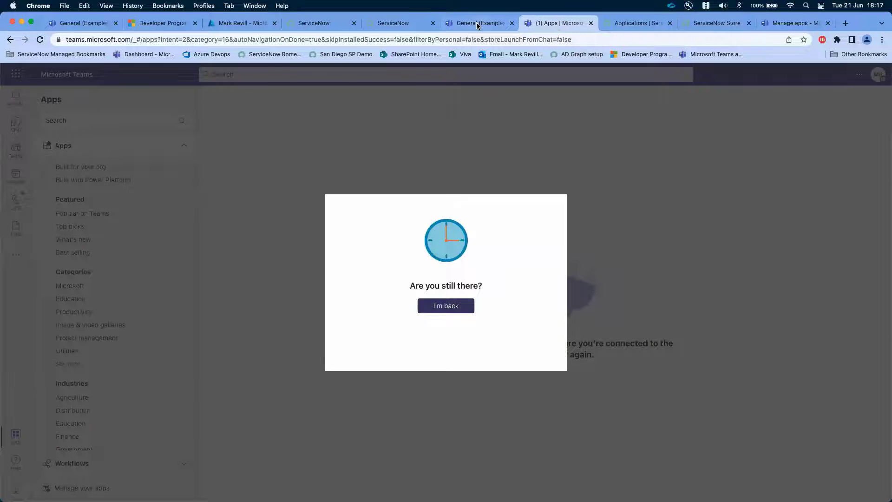
click(479, 23)
click(392, 22)
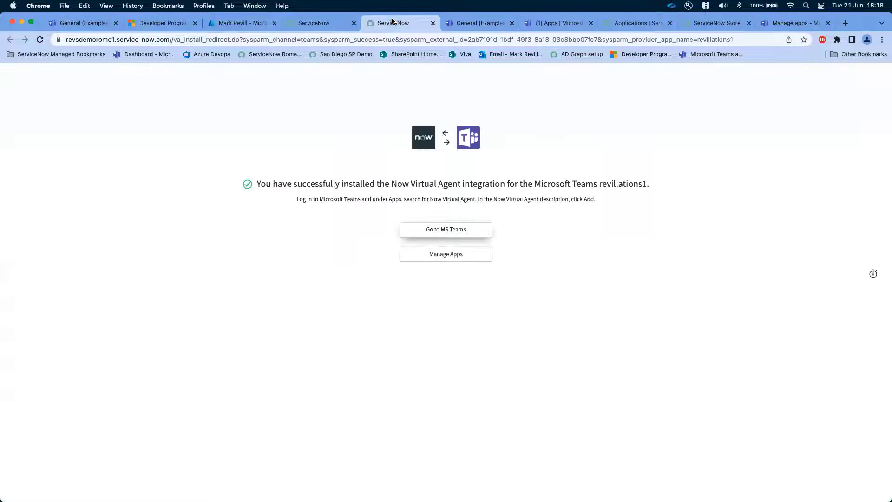
click(478, 25)
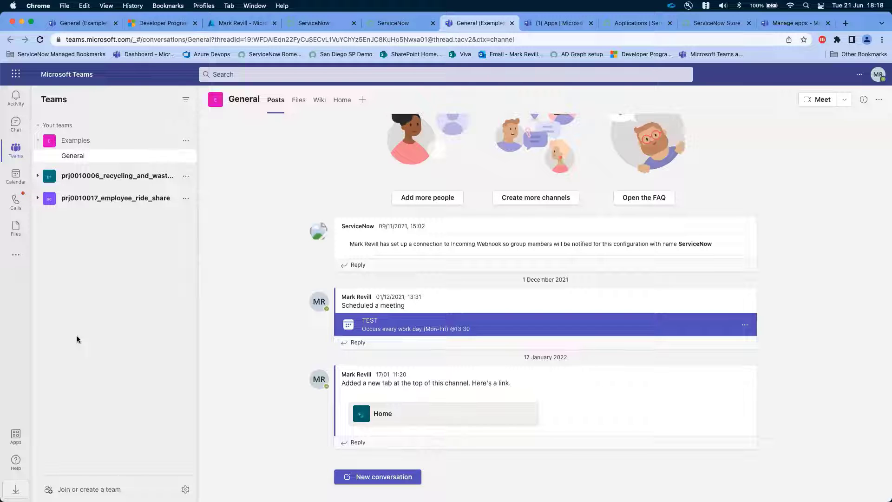
click(16, 435)
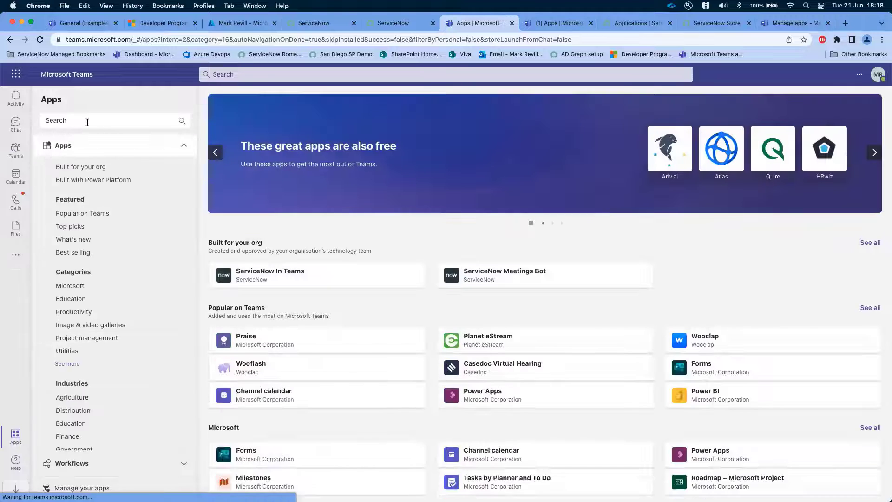
click(88, 122)
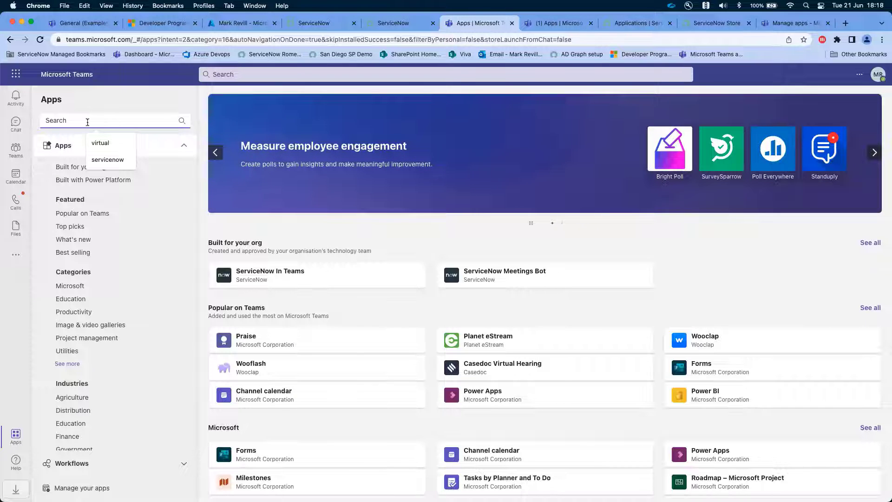
text(vi)
text(rtual)
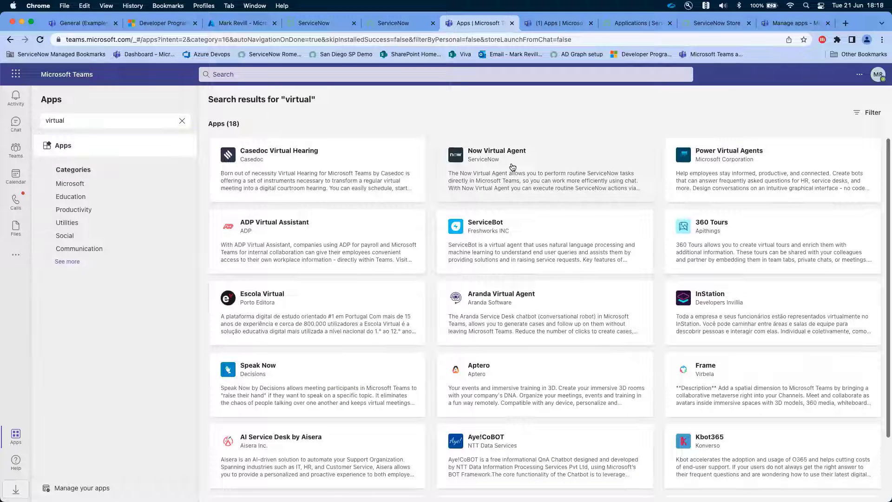
- Open the Now Virtual Agent app and browse the topics offered in its chat
click(512, 168)
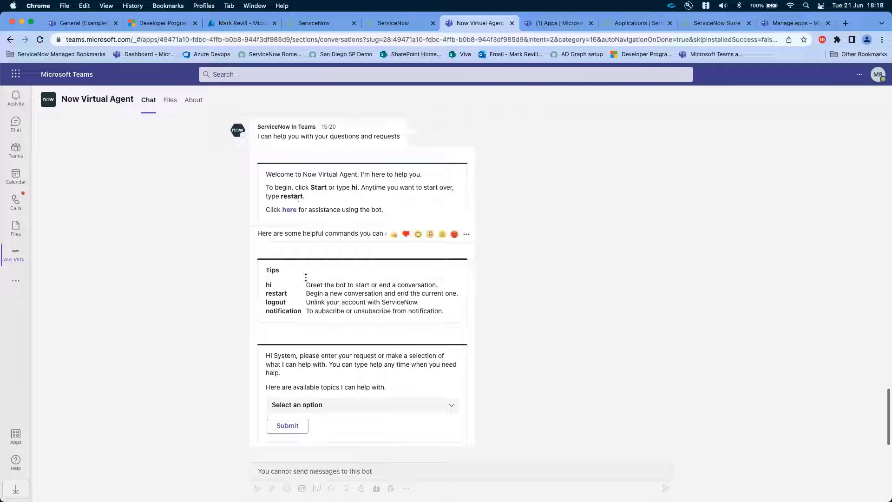
click(451, 408)
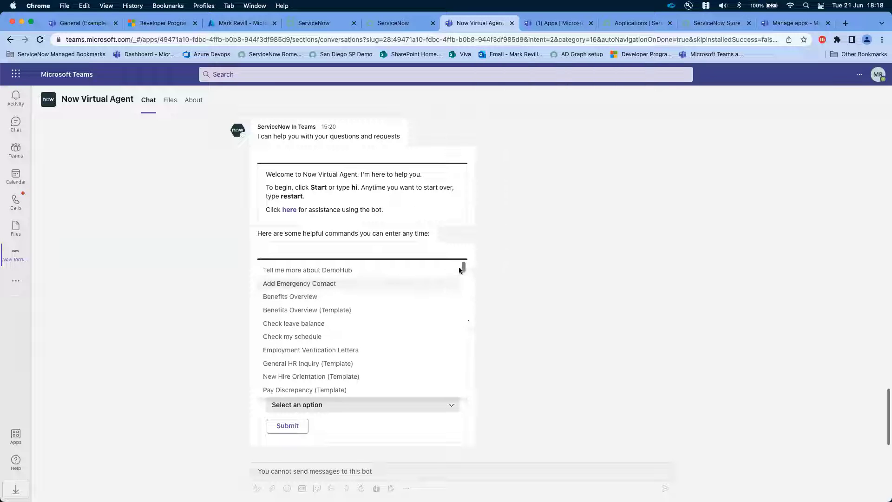
mouse_move(463, 273)
mouse_down()
mouse_move(463, 356)
mouse_move(465, 264)
mouse_up()
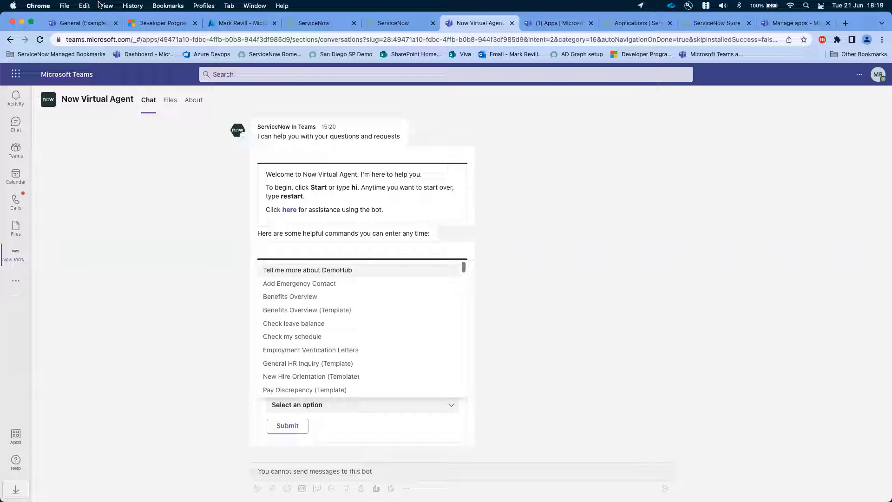
- Back in ServiceNow, expand the installed Teams entry, filter the navigator with "mani", and open the ServiceNow for Teams application manifest
click(314, 24)
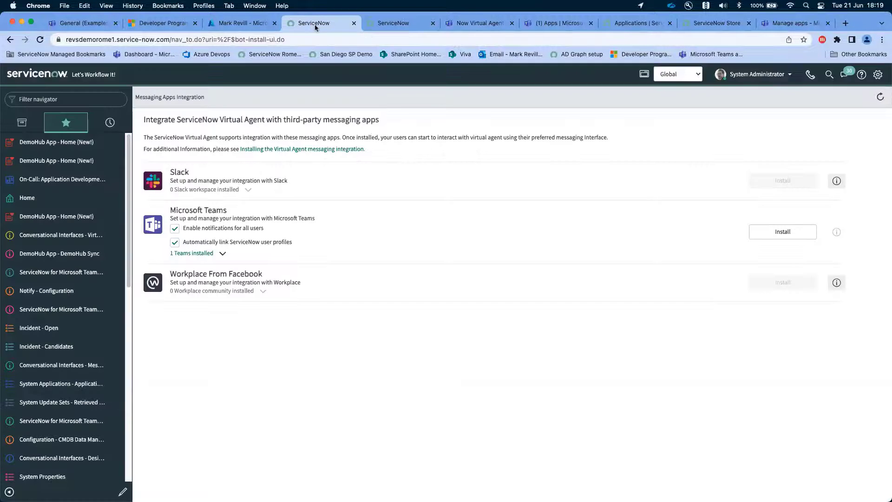
click(33, 99)
text(ma)
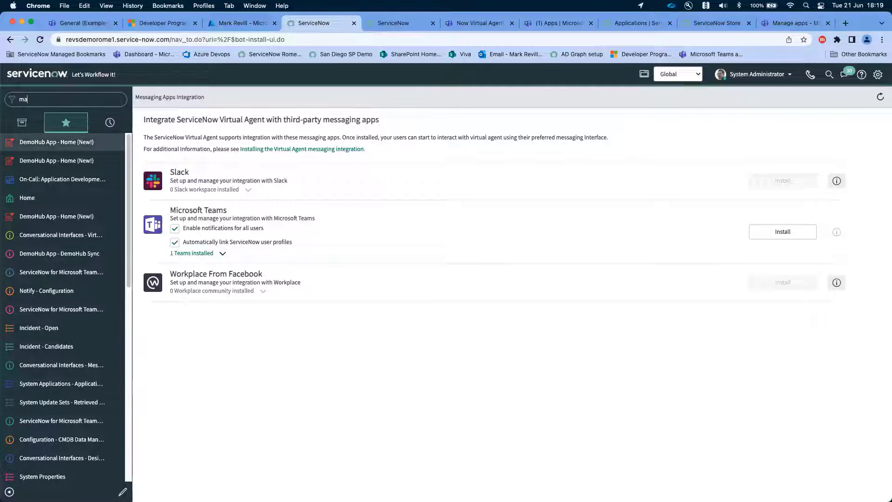
text(nef)
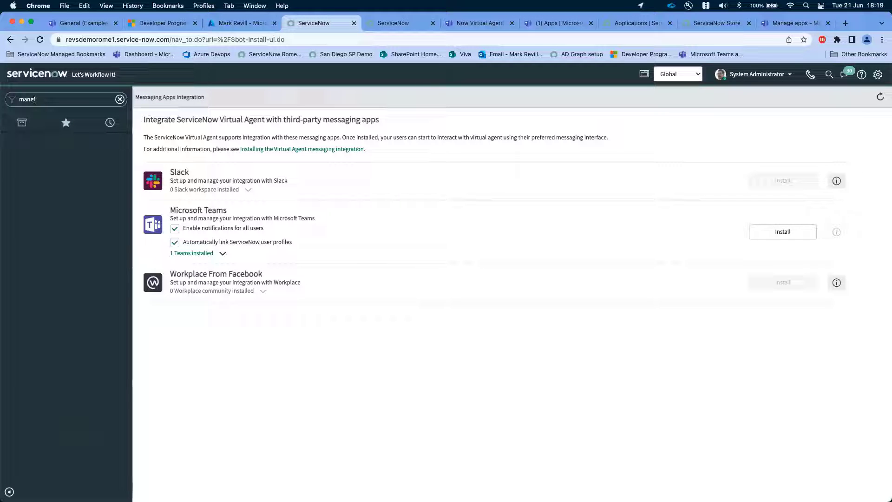
key(BackSpace)
key(BackSpace)
text(i)
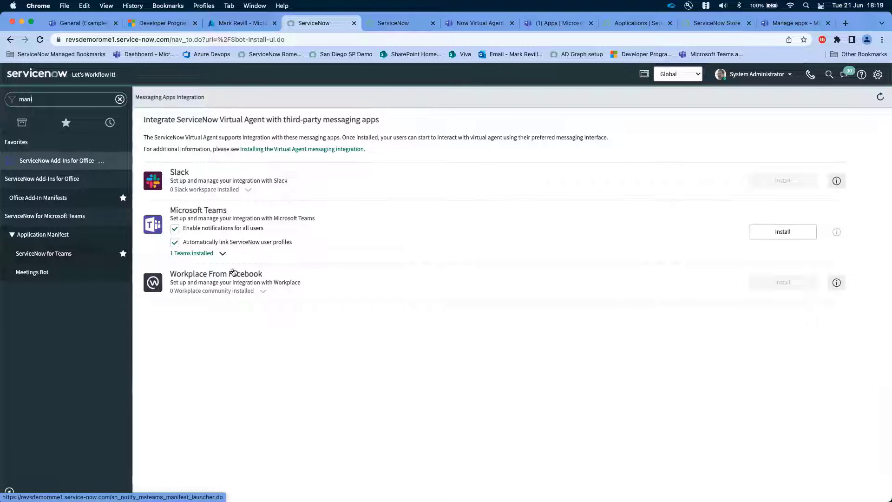
click(193, 255)
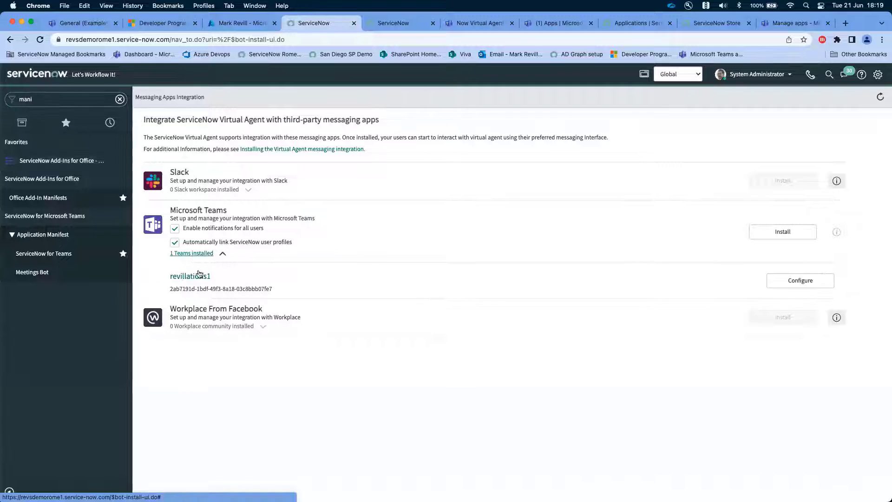
click(40, 257)
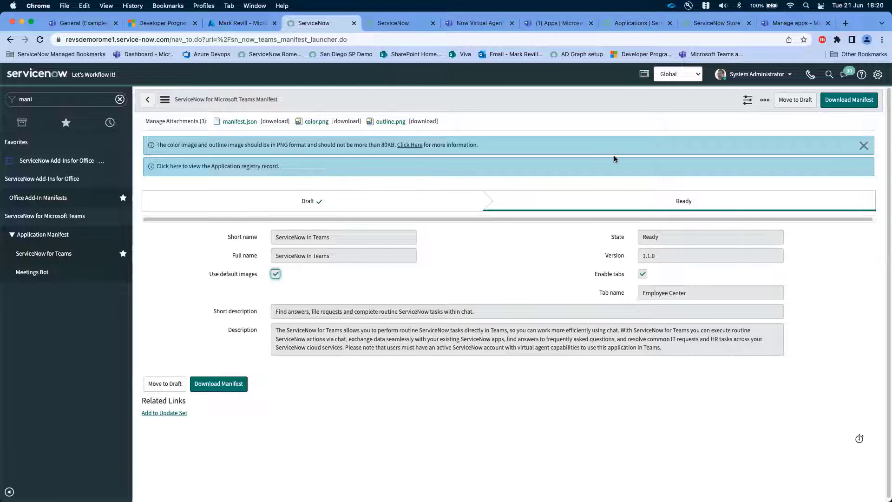
- Move the ServiceNow for Microsoft Teams manifest to draft and review its image options and tab name, keeping the default images
click(796, 101)
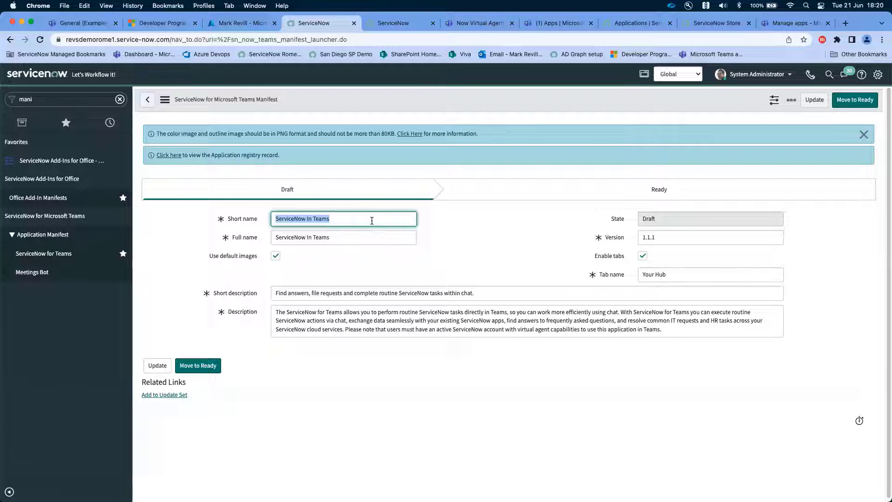
click(275, 256)
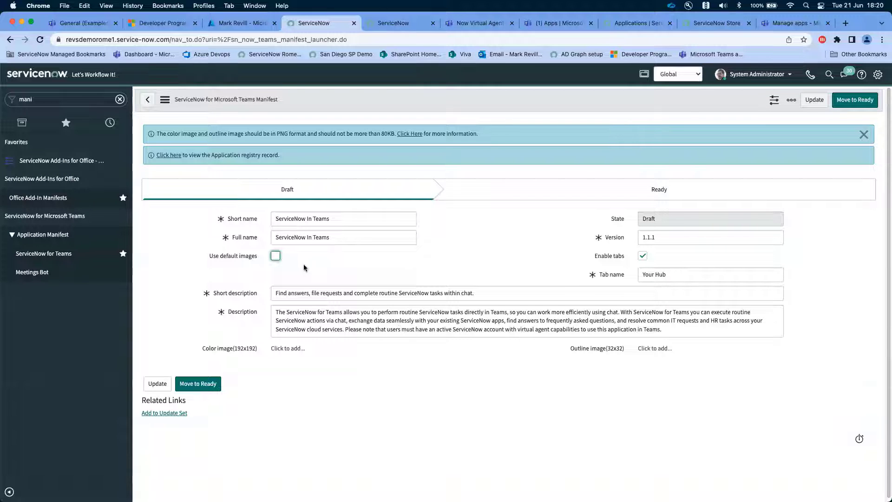
click(275, 256)
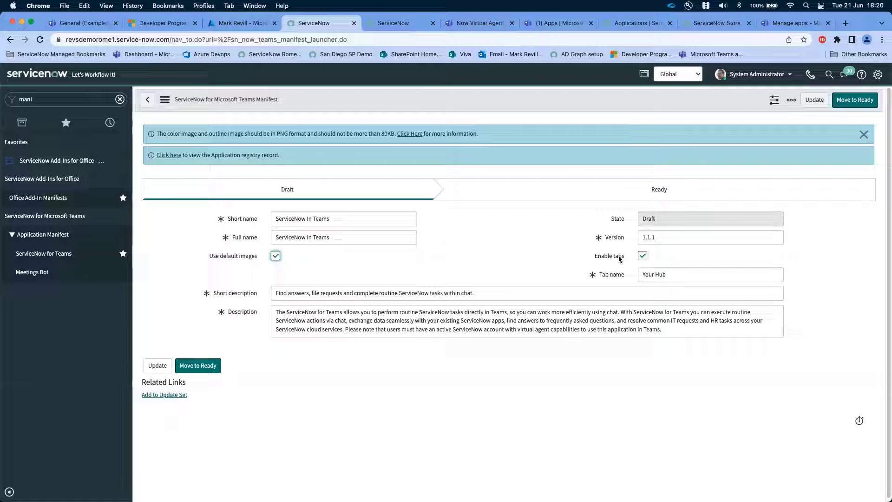
drag(675, 274, 638, 275)
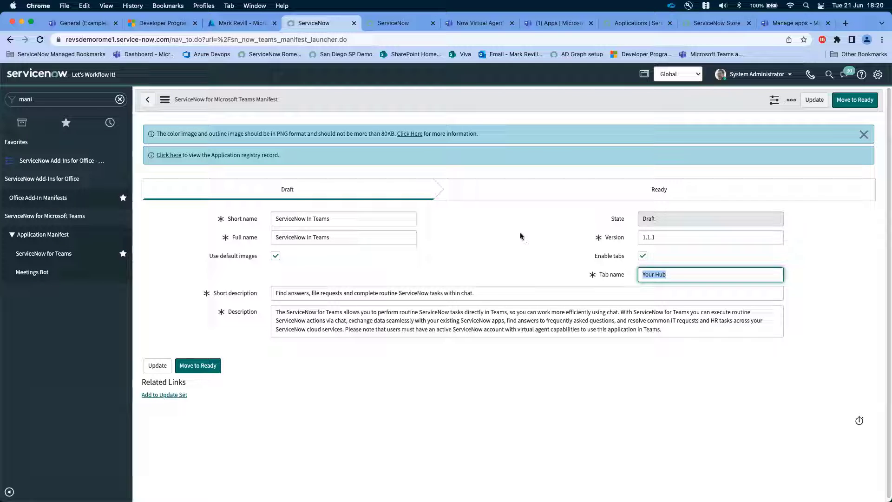
- Move the ServiceNow for Microsoft Teams manifest, version 1.1.1, to the Ready state and download it
click(853, 100)
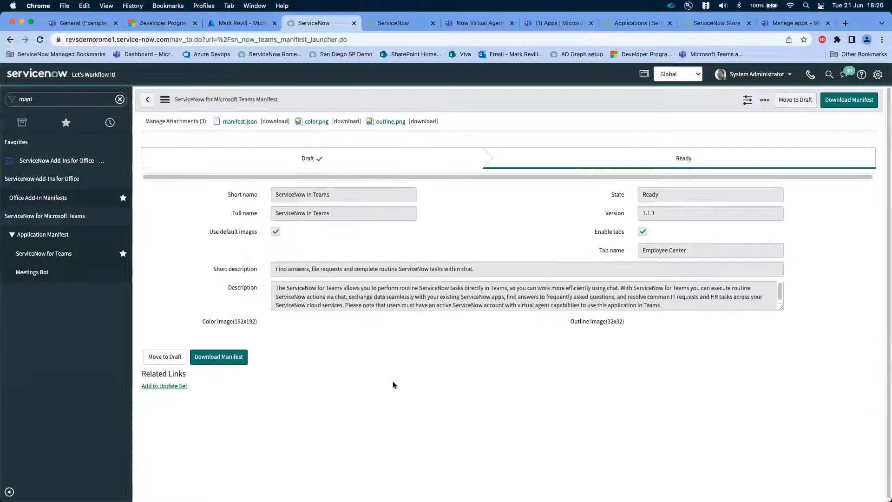
click(219, 384)
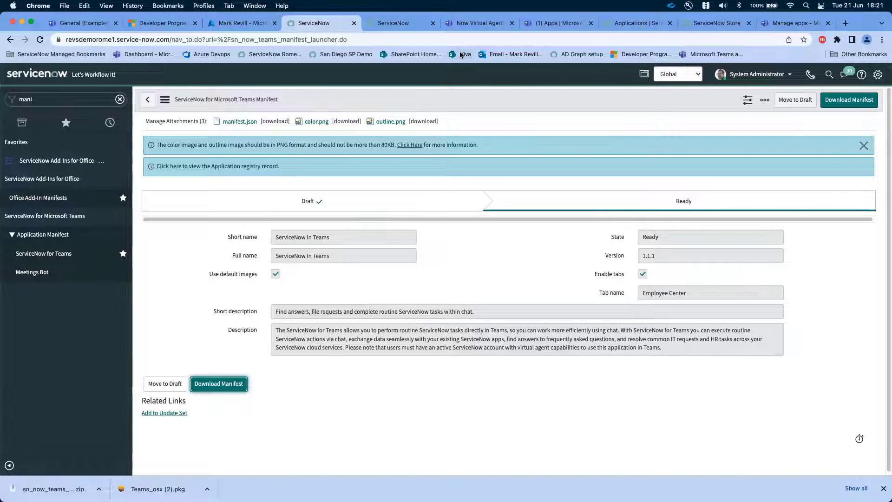
- Switch to Microsoft Teams and open the list for managing installed apps and uploading custom ones
click(548, 26)
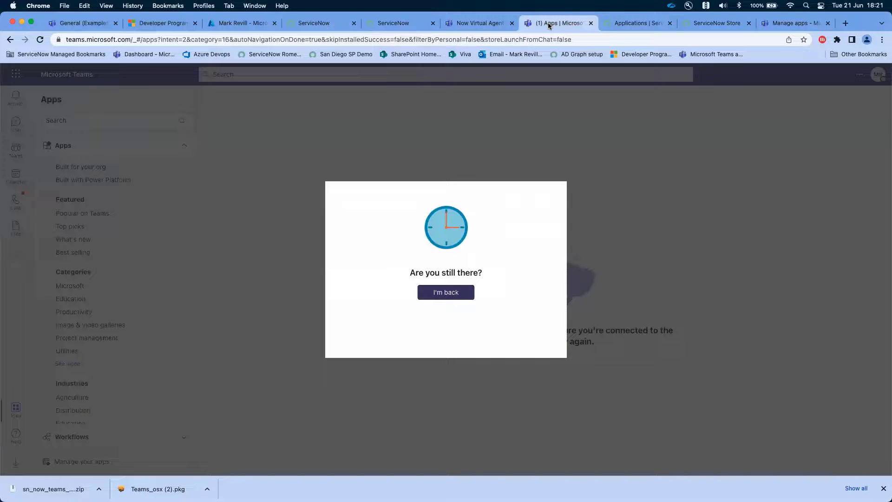
click(470, 22)
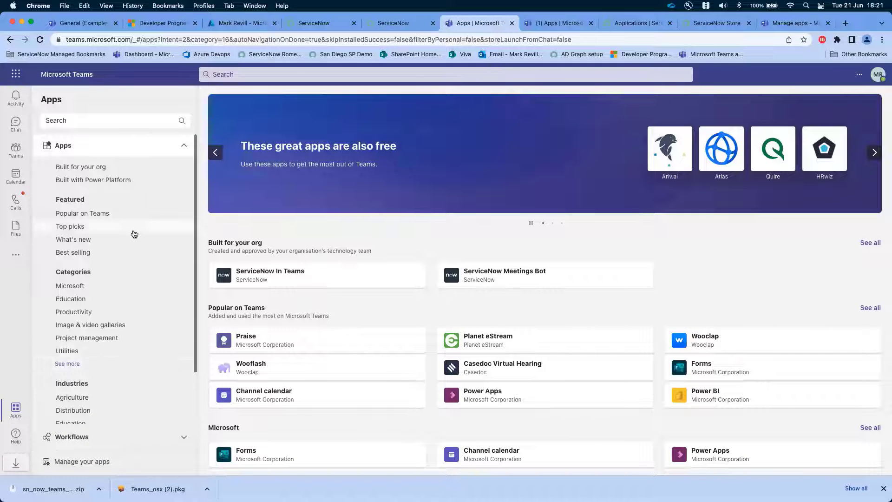
click(93, 462)
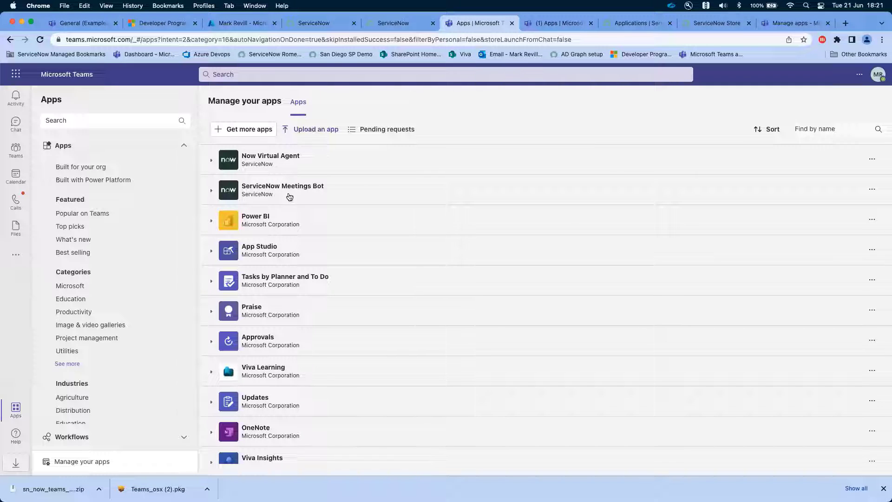
- Search the Teams apps for "service" and browse the matching apps
click(80, 120)
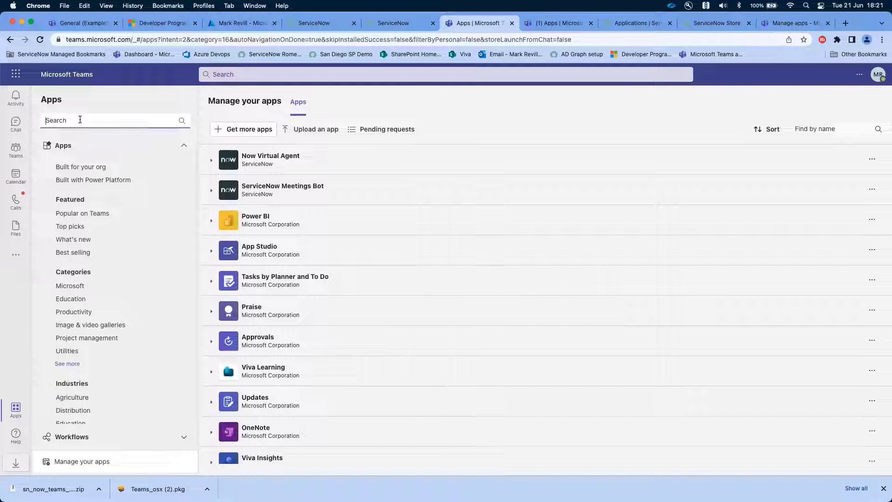
text(servic)
key(BackSpace)
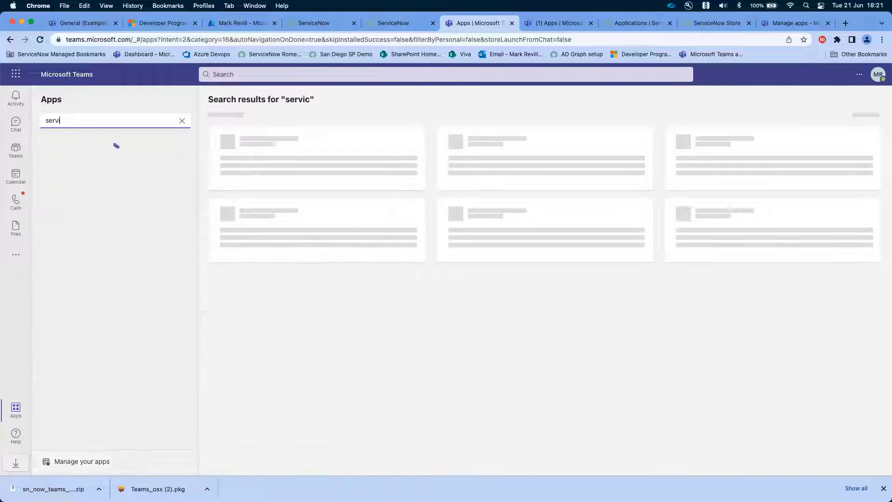
text(v)
key(BackSpace)
text(ce)
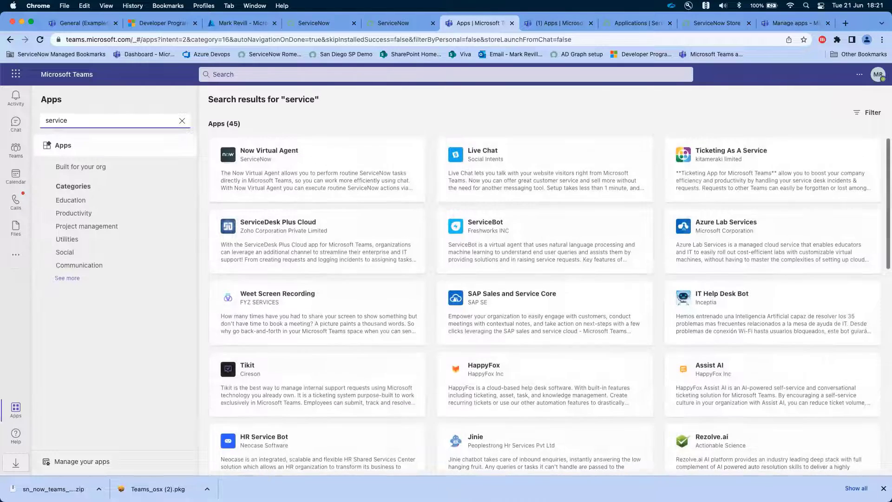
scroll(313, 264, down, 5)
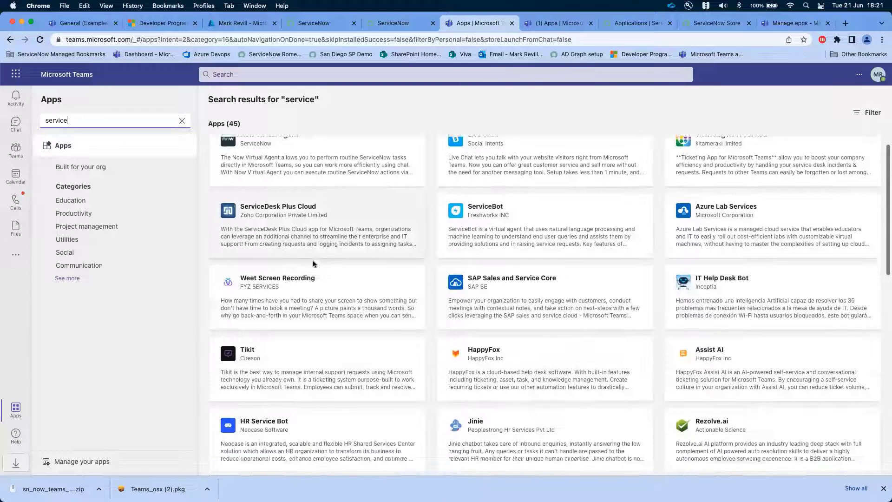
scroll(314, 264, up, 5)
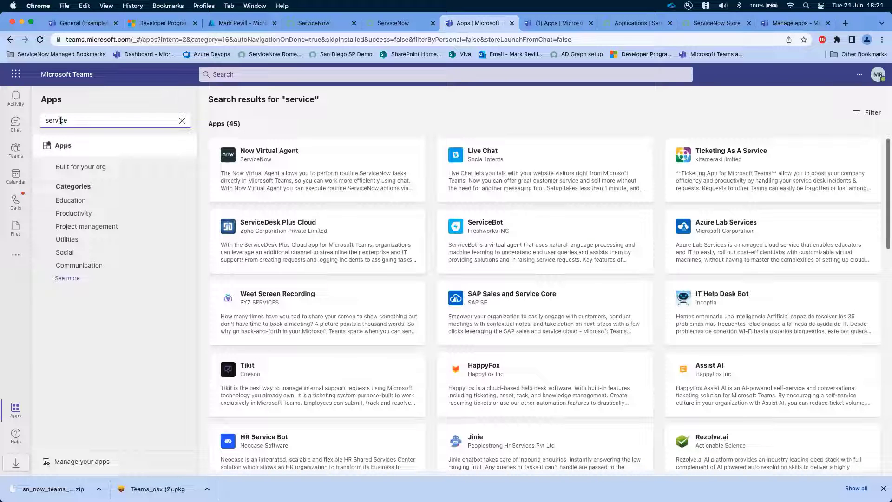
click(80, 119)
click(99, 407)
- Switch to the "SD - MSFT Admin Account" browser profile and download the version 1.2.6 ServiceNow for Teams manifest from its ServiceNow instance
click(866, 40)
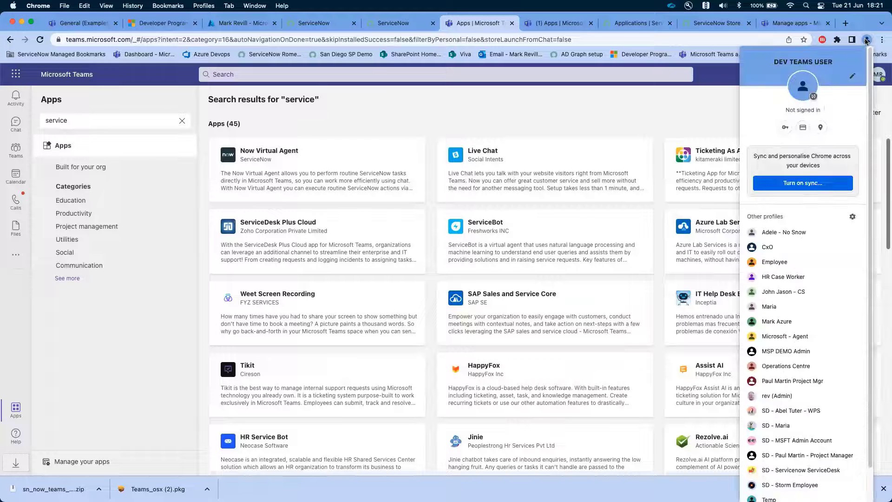
click(803, 440)
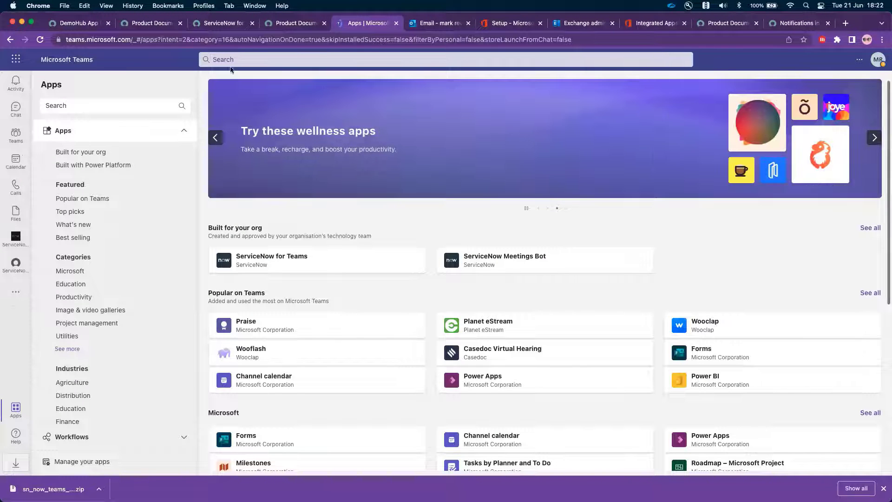
click(218, 23)
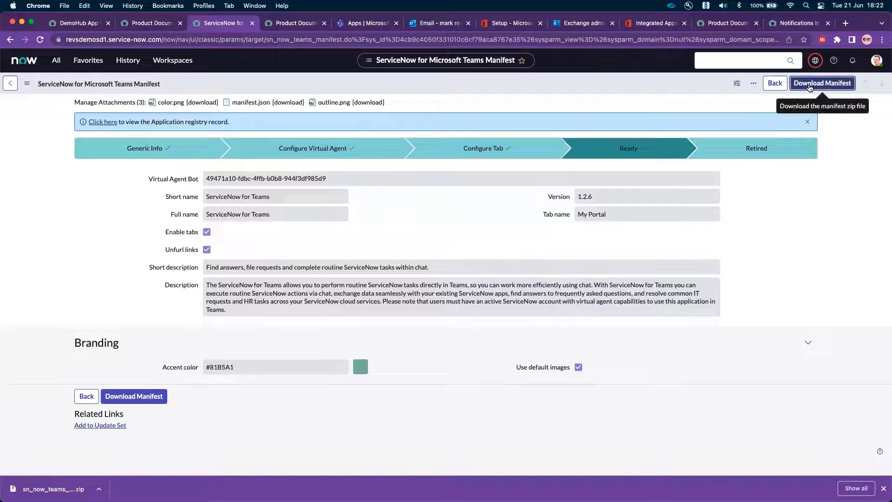
click(809, 86)
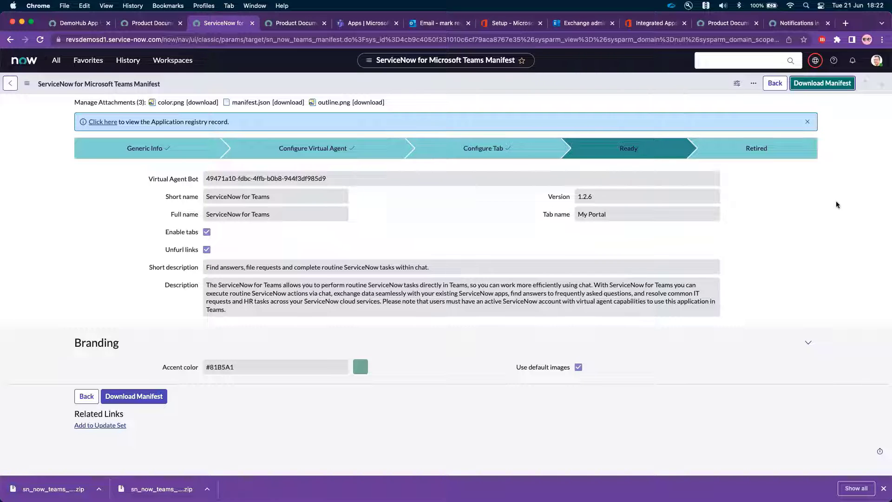
- Switch to Microsoft Teams, open the ServiceNow for Teams chat and view its My Portal page
click(353, 24)
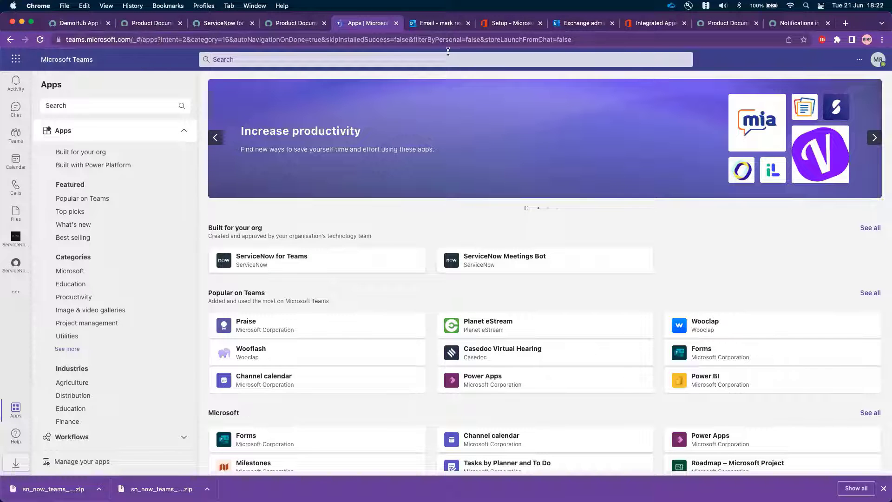
click(15, 134)
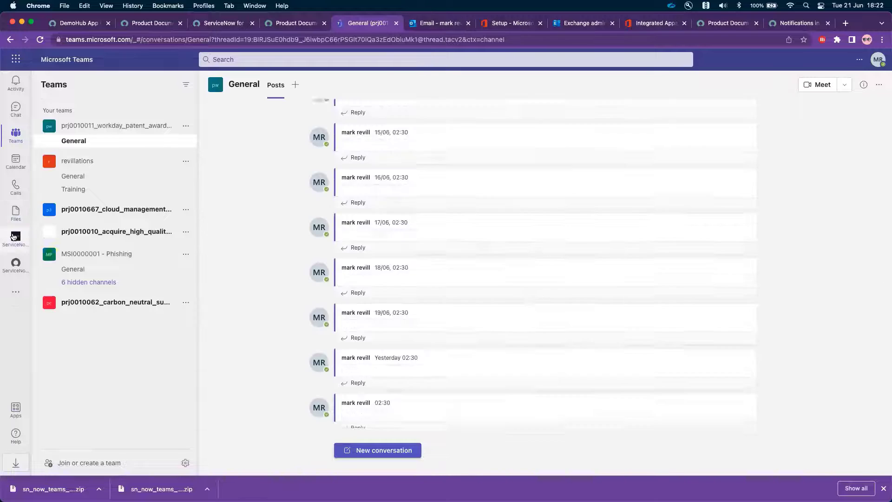
right_click(13, 237)
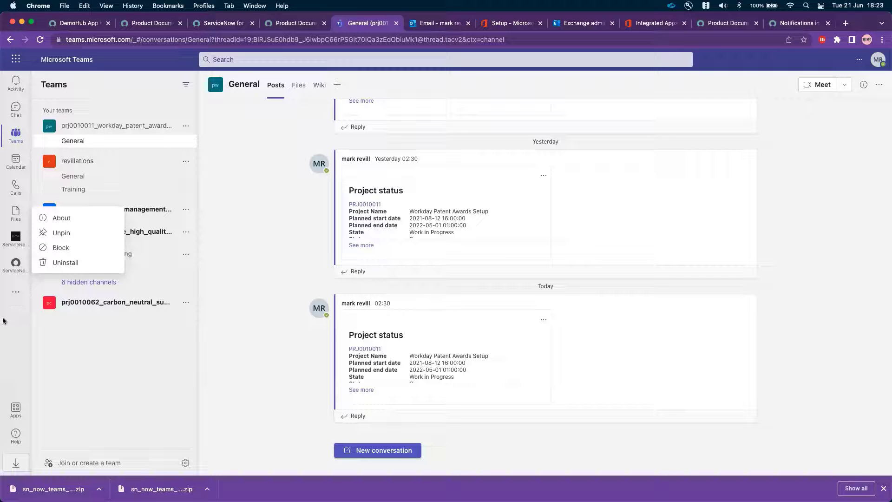
click(14, 111)
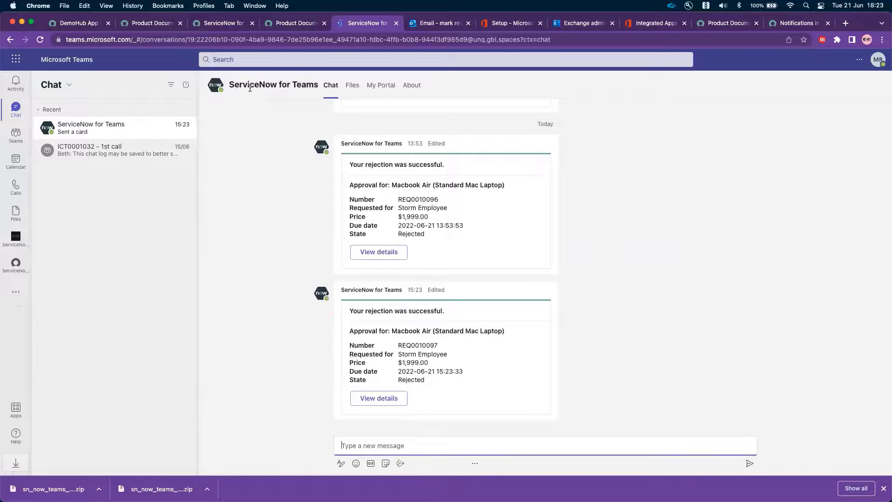
drag(230, 84, 318, 84)
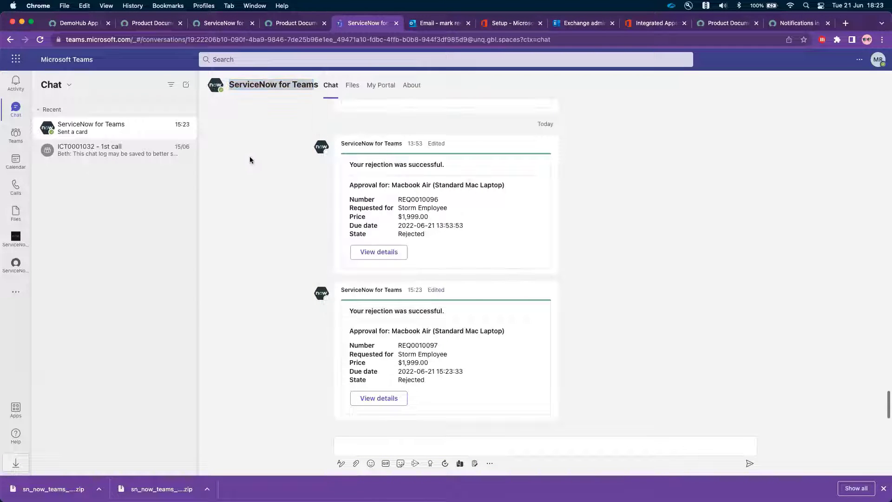
click(371, 86)
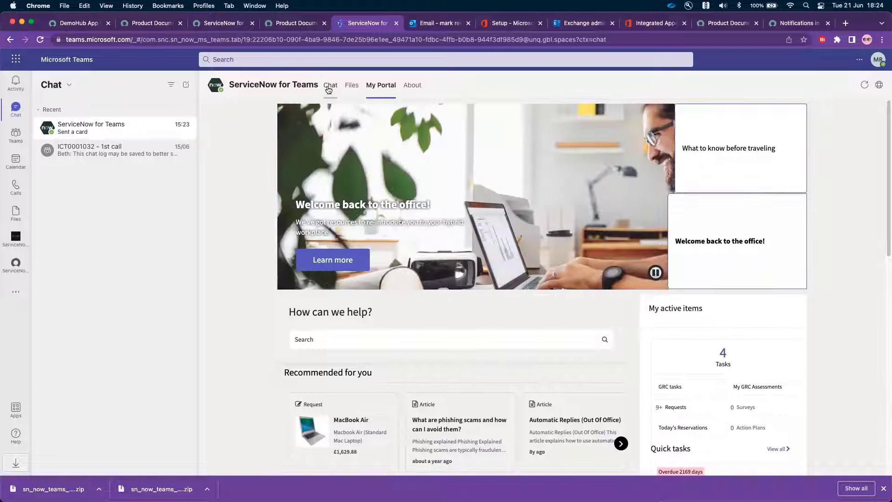
- Return to the ServiceNow for Teams conversation and send the Virtual Agent the message "hi"
click(328, 85)
click(400, 443)
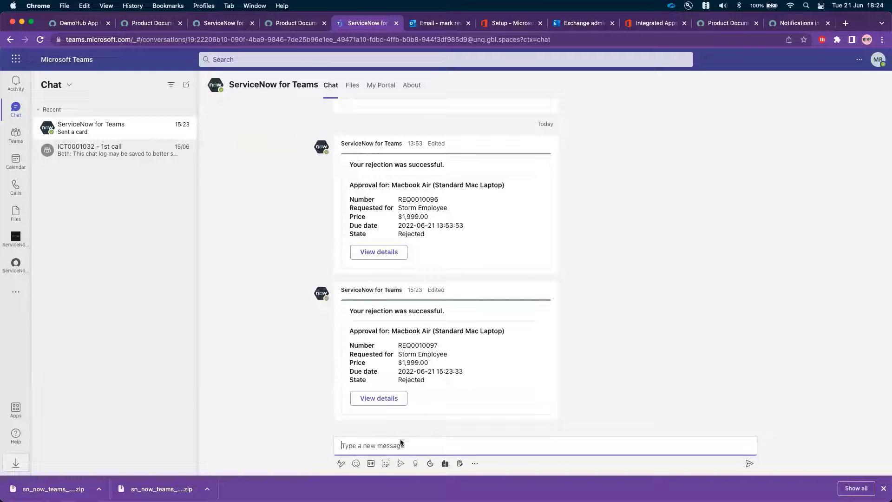
text(hi)
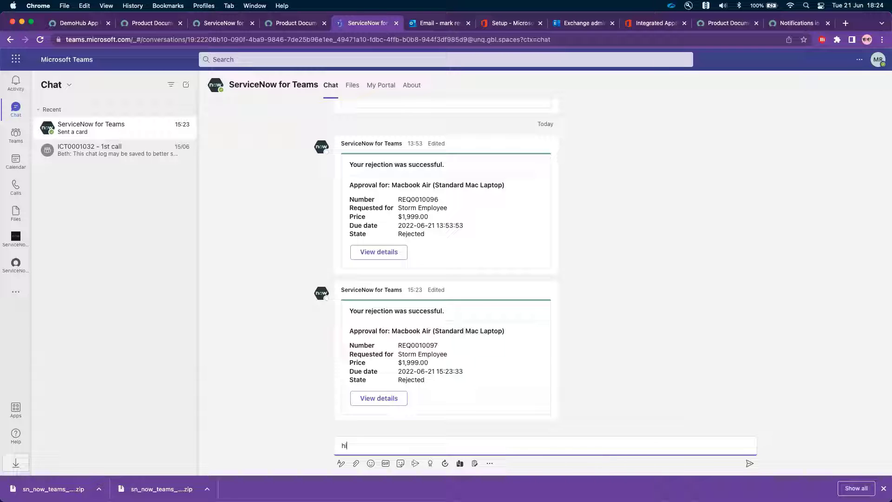
key(Return)
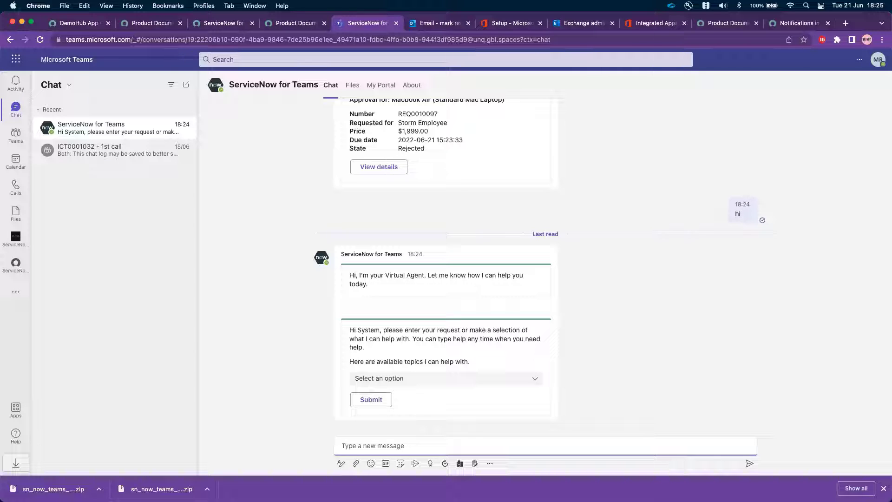
- Send "bye" and "restart" to the Virtual Agent to start the conversation over
text(bye)
key(Return)
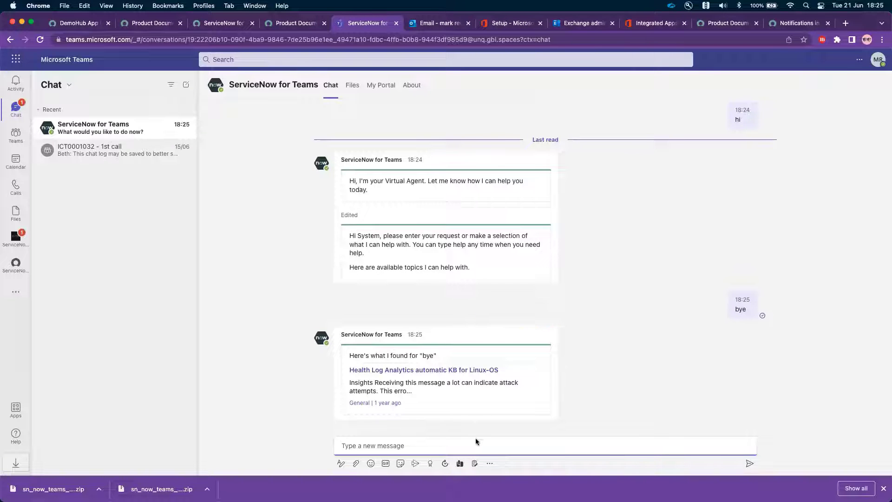
text(restart)
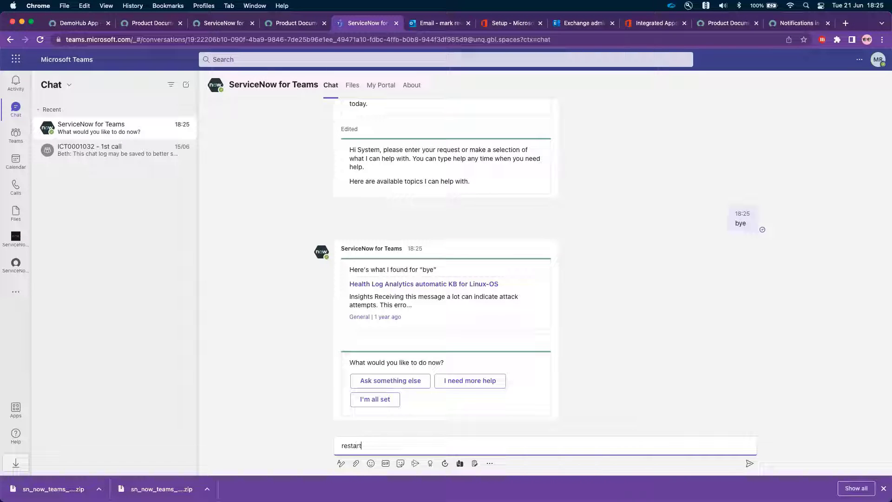
key(Return)
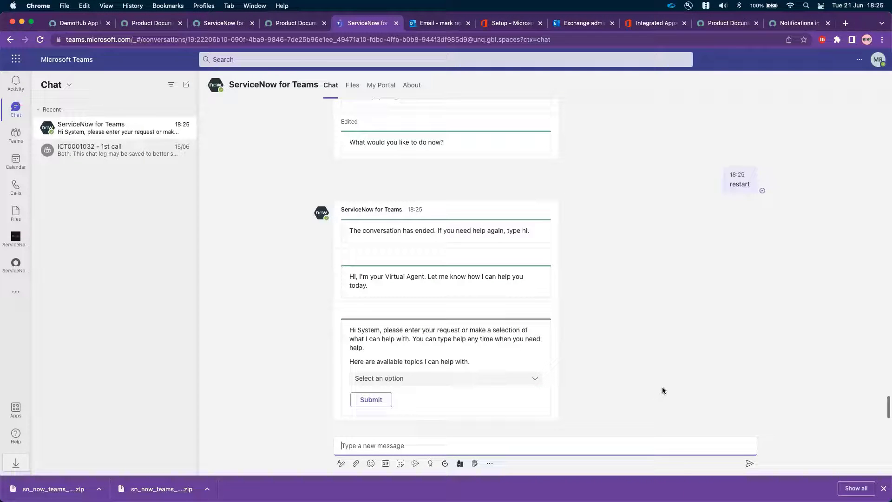
- Submit the topic "Check IT Ticket Status (Template)" to the Virtual Agent and choose to check an Incident
click(534, 379)
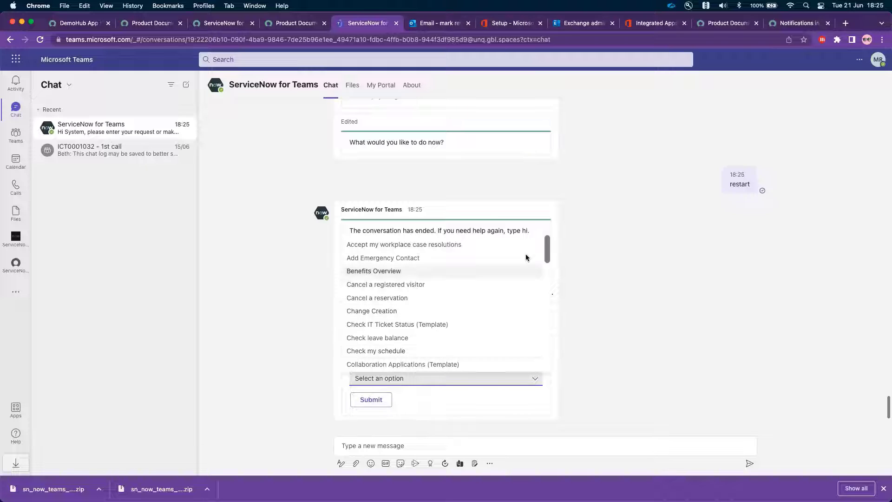
click(381, 324)
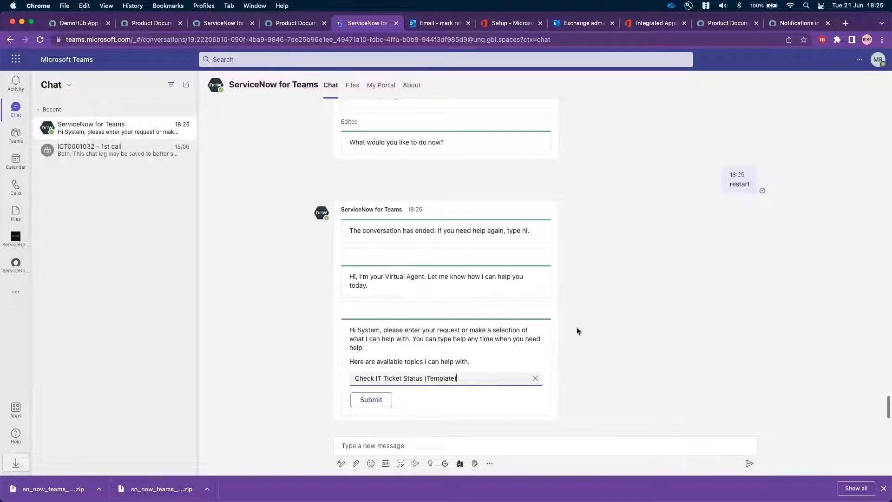
click(551, 381)
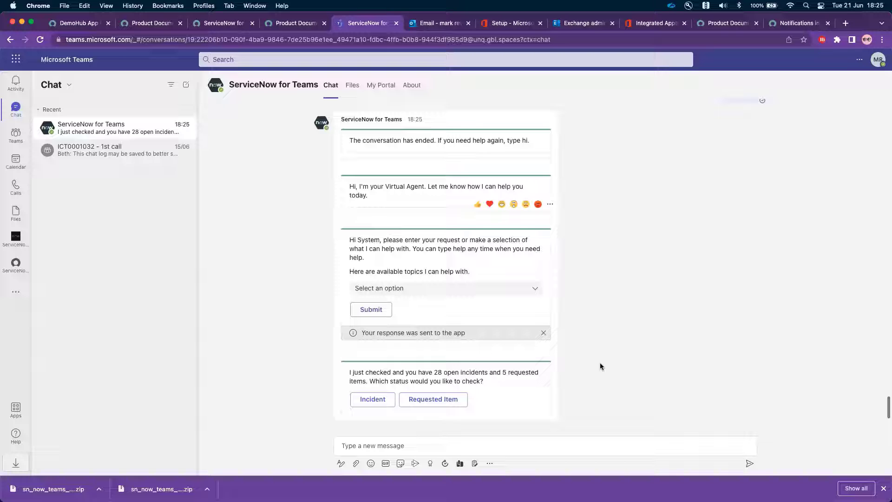
click(372, 398)
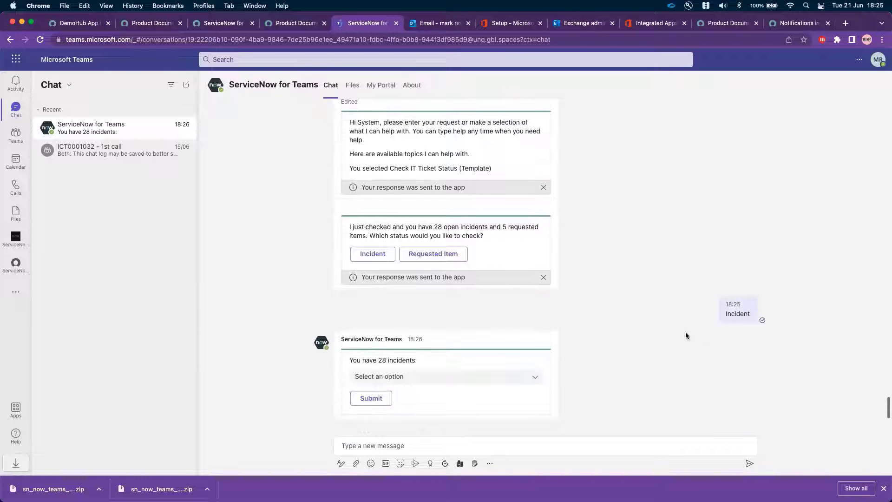
- Submit the first "Need help to setup VPN on Apple Machine" incident to see its status, and decline adding a comment
click(534, 379)
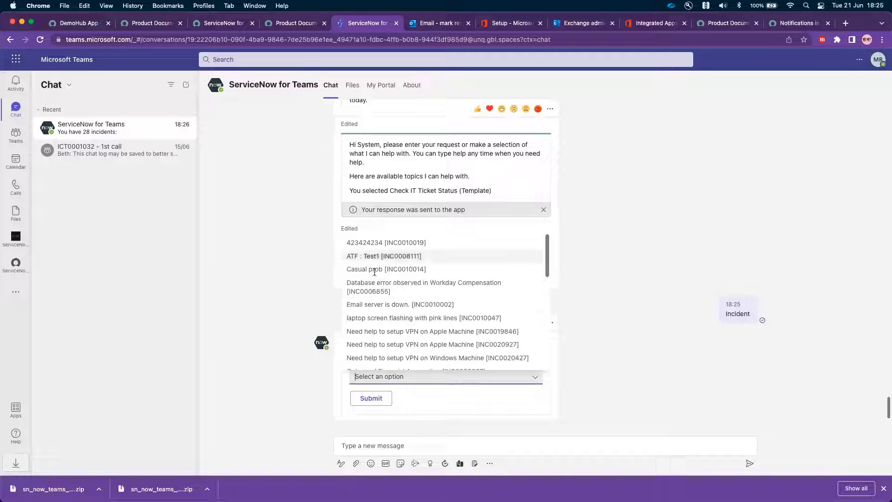
click(378, 331)
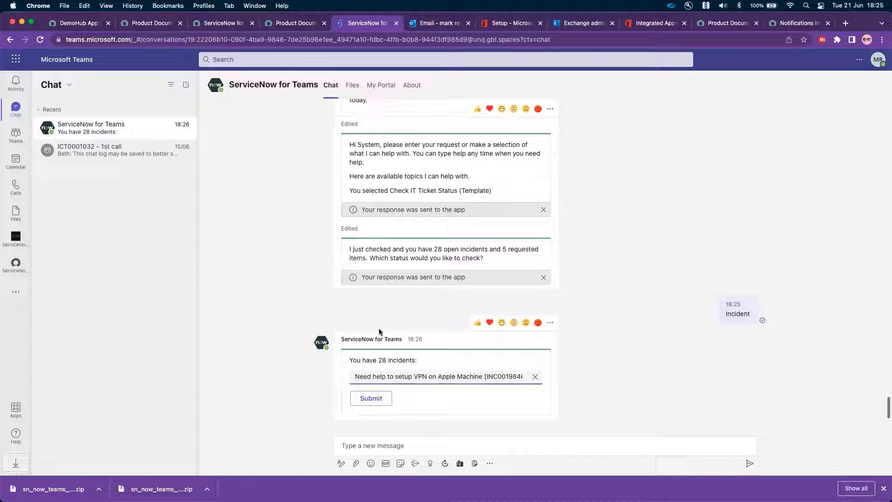
click(359, 400)
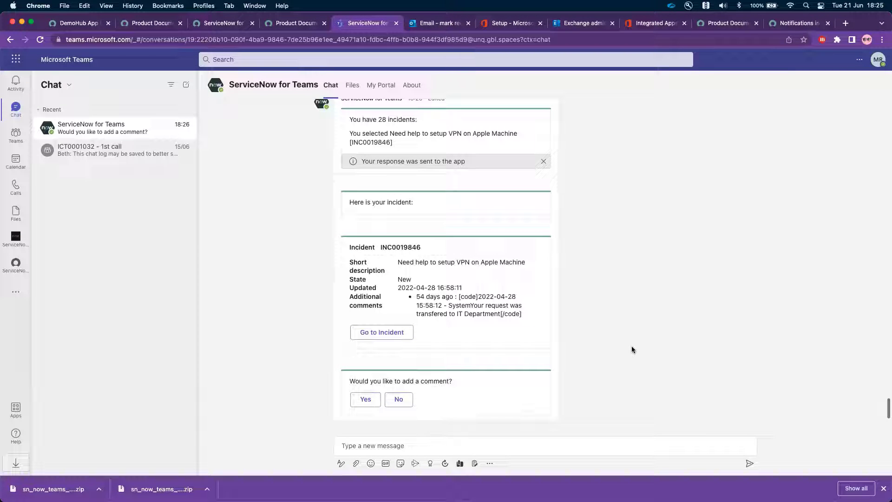
click(405, 397)
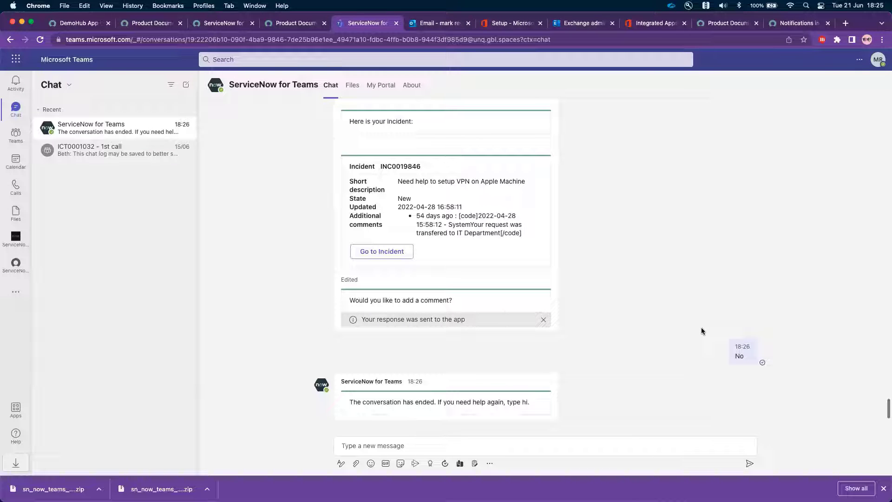
- Send the message "order apple macbook" to the Virtual Agent in the ServiceNow for Teams chat
click(493, 445)
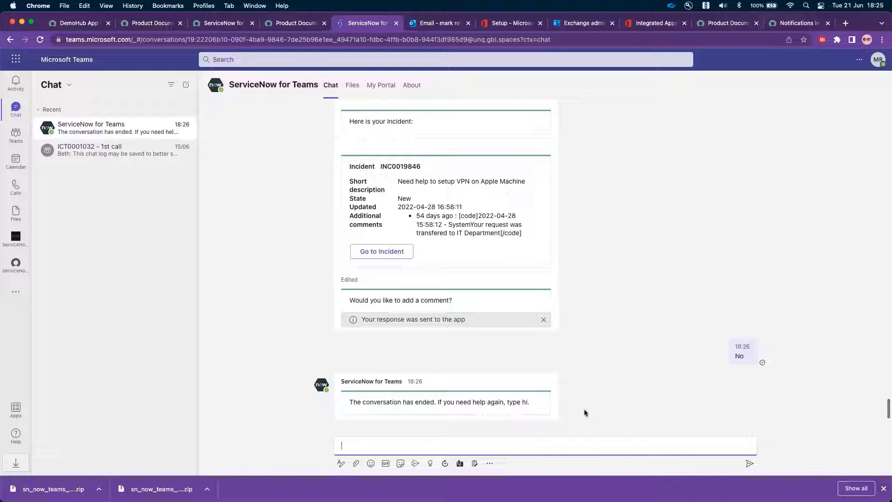
text(order apple)
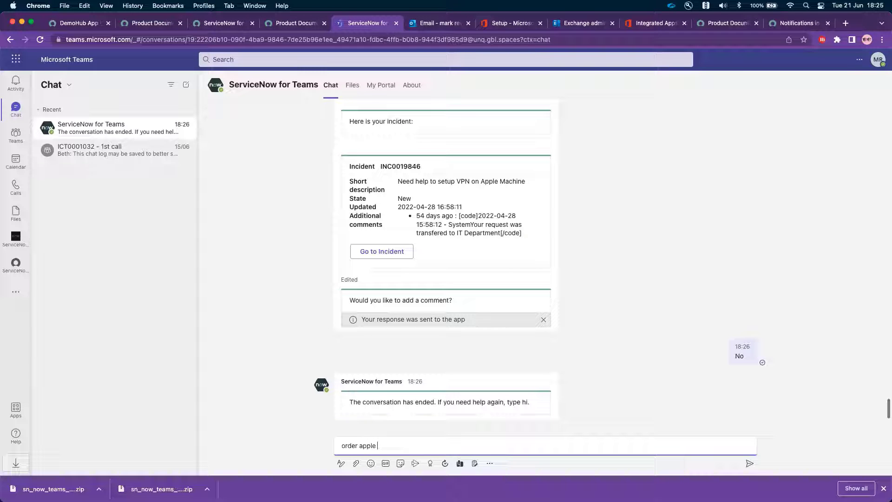
text( macbook)
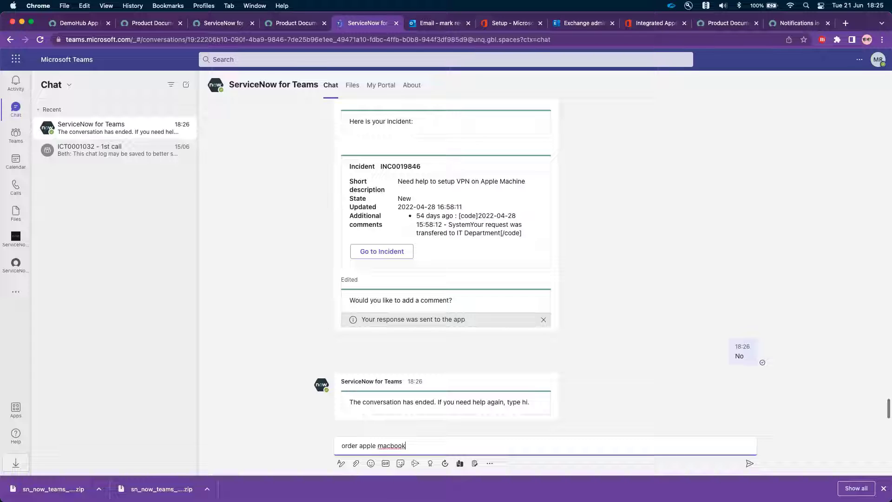
key(Return)
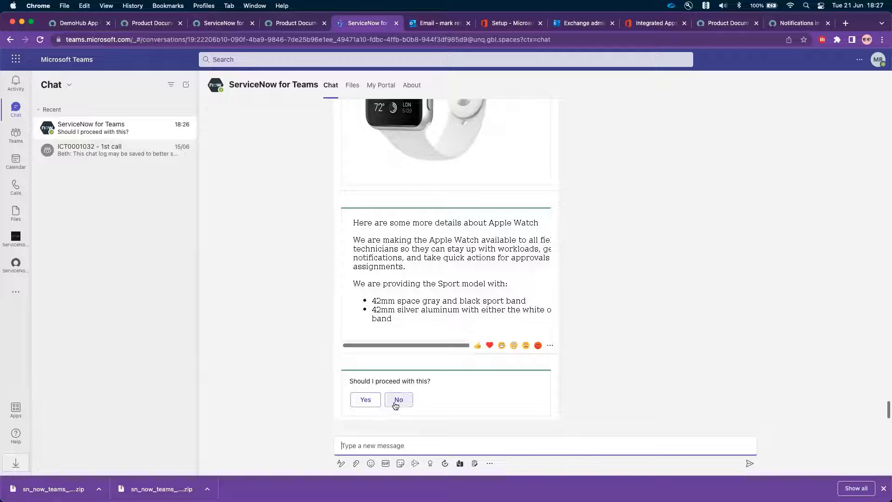
- Decline the suggested Apple Watch, keep searching, and select MacBook Air from the offered catalog items
click(398, 401)
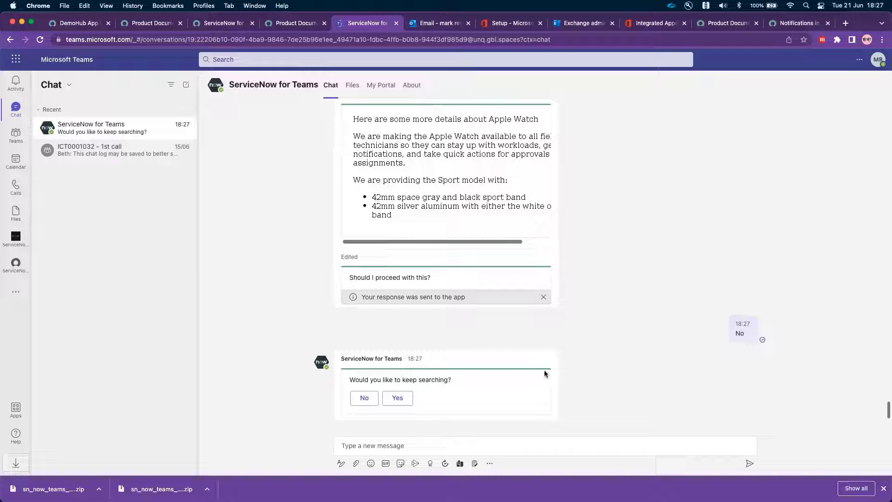
click(397, 398)
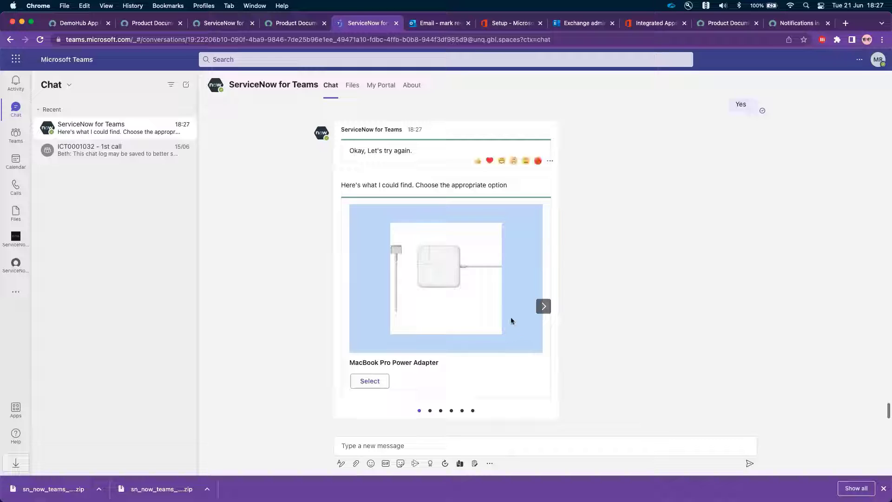
click(544, 307)
click(545, 308)
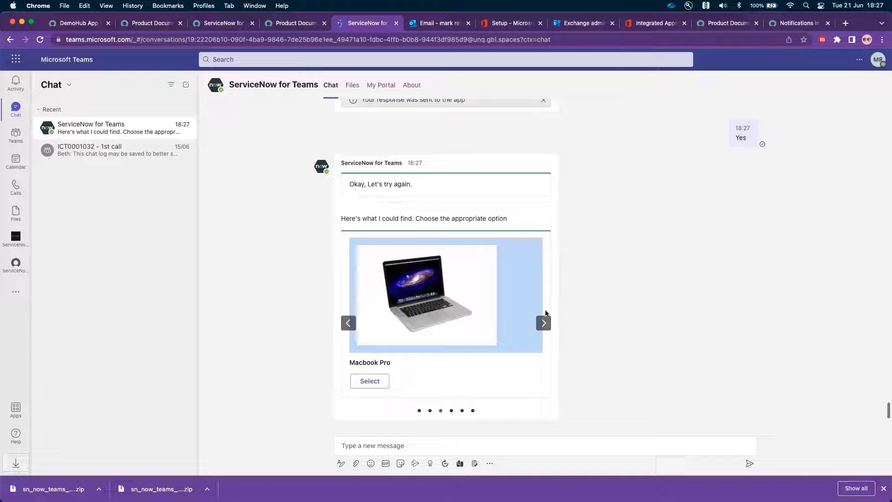
click(542, 320)
click(367, 381)
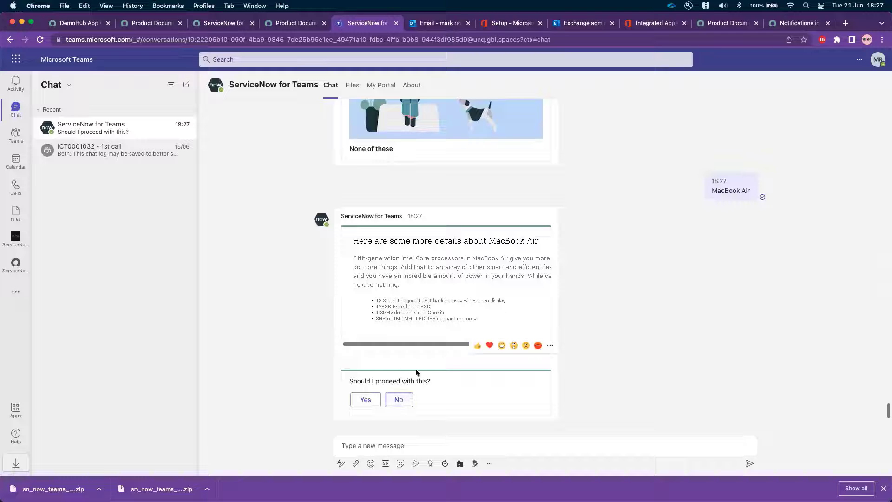
- Proceed with the MacBook Air order without an attachment and submit the request
click(360, 399)
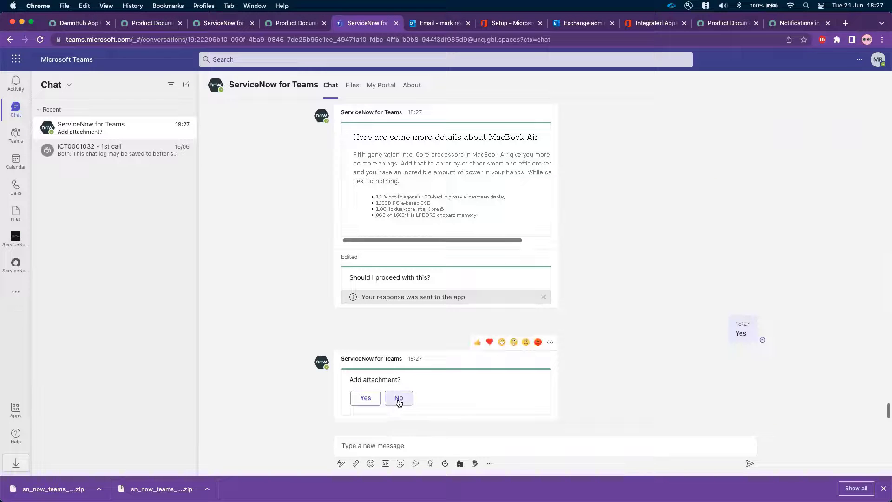
click(399, 398)
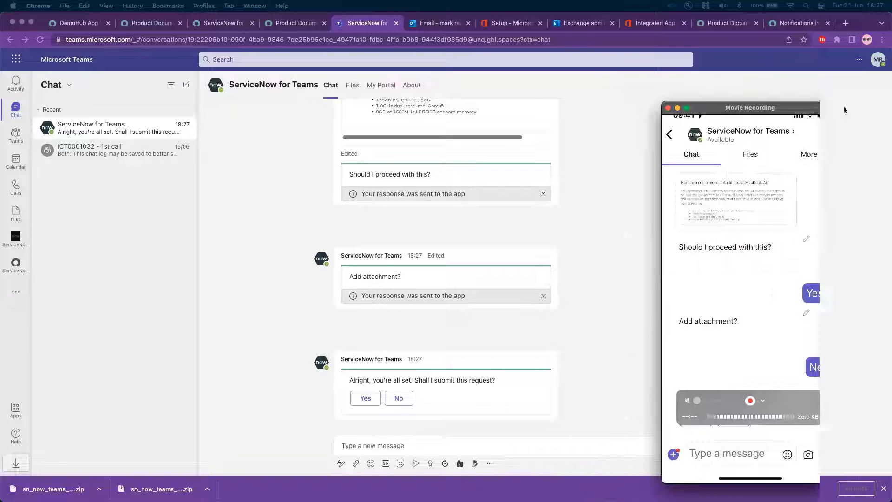
click(365, 399)
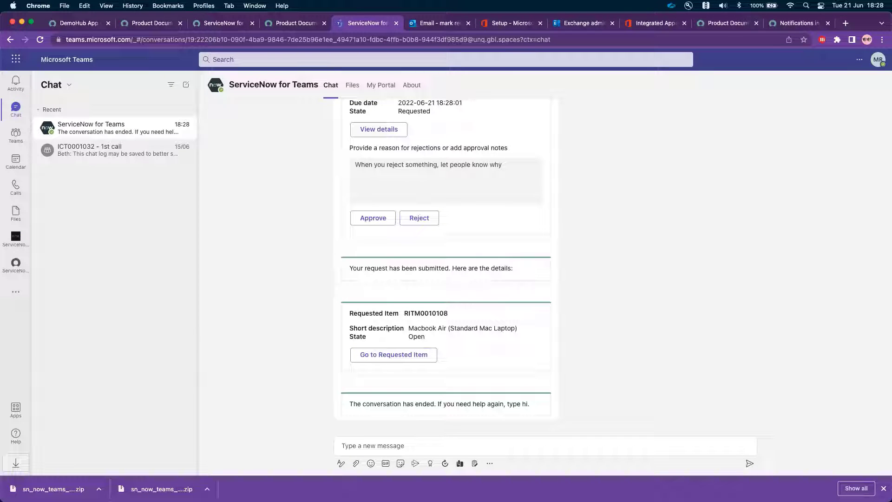
- Bring the mirrored phone's ServiceNow for Teams chat into view to examine the MacBook Air approval, and return to the desktop chat
drag(891, 113, 574, 113)
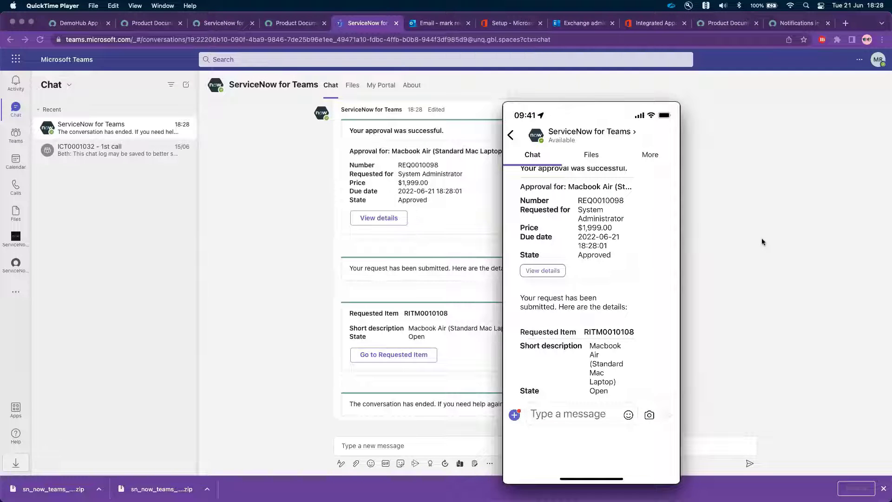
click(745, 151)
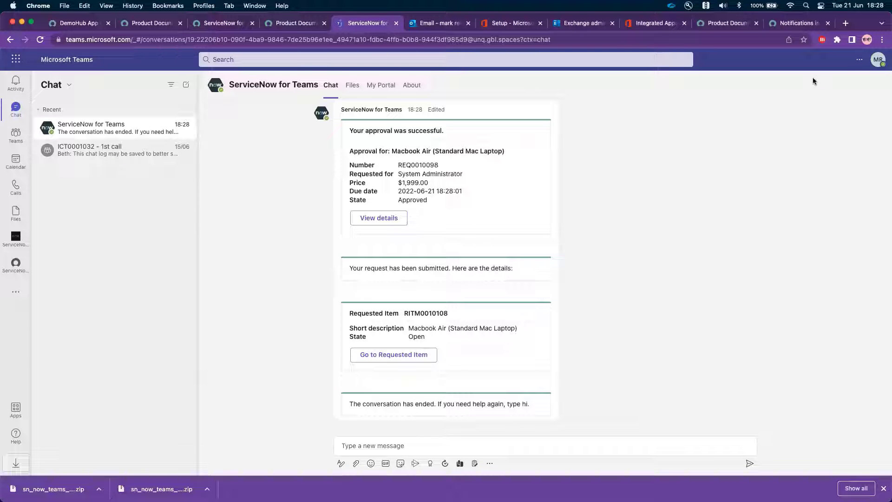
- Switch to the employee's browser profile, send "agent" to the Virtual Agent and choose to chat with an agent
click(867, 40)
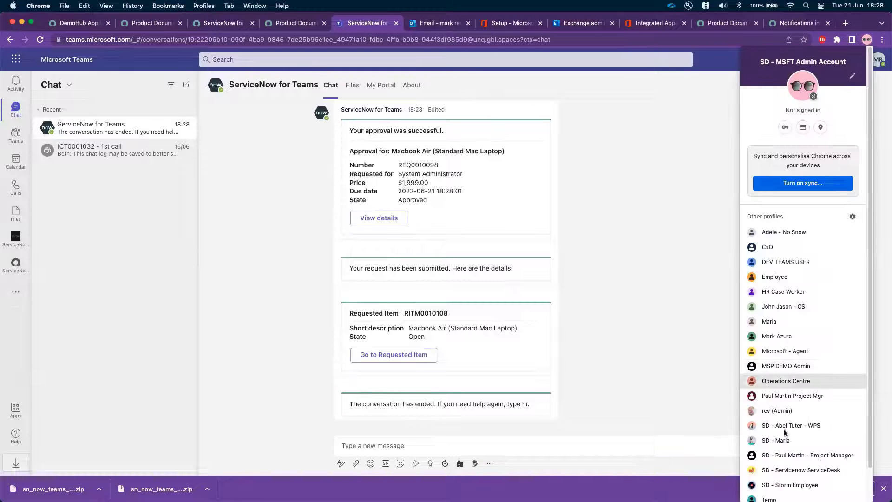
click(788, 483)
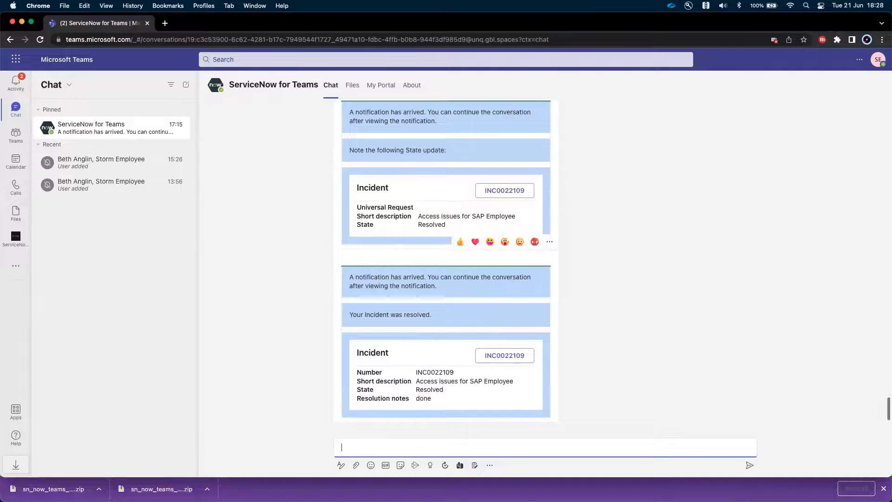
text(agent)
key(Return)
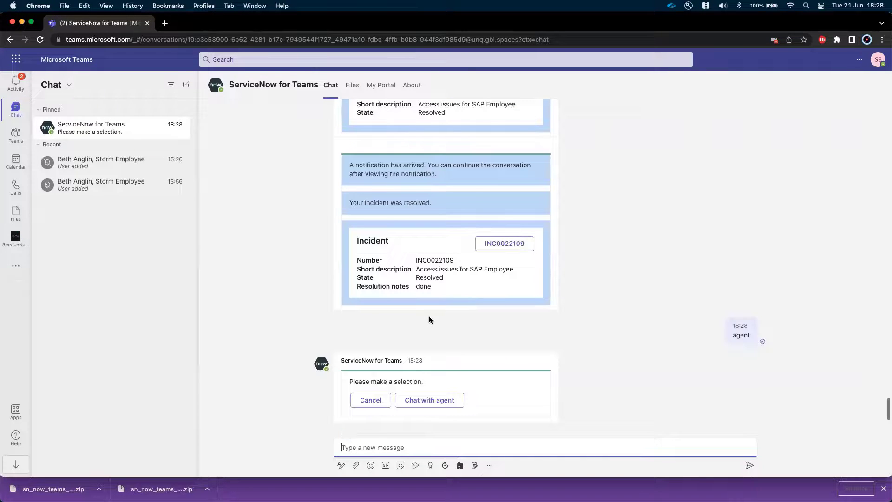
click(429, 400)
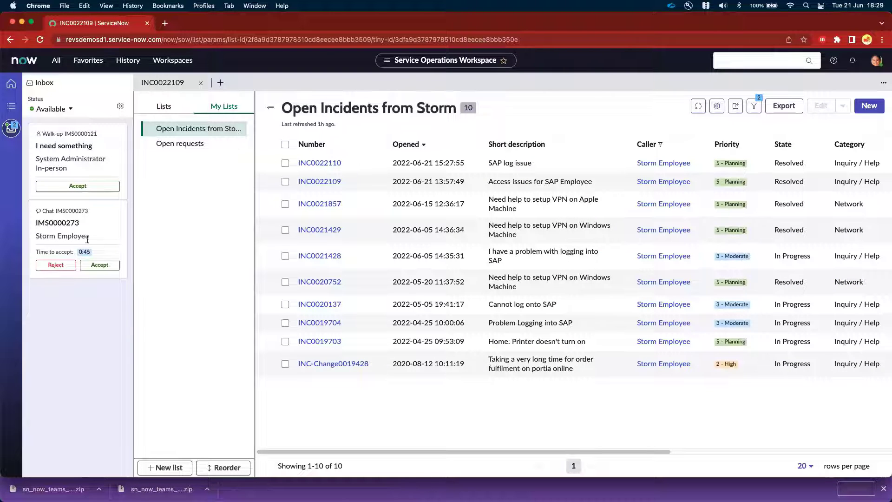
- Accept the employee's incoming chat in Service Operations Workspace and send a "hi" greeting addressed to the employee by first name
click(100, 265)
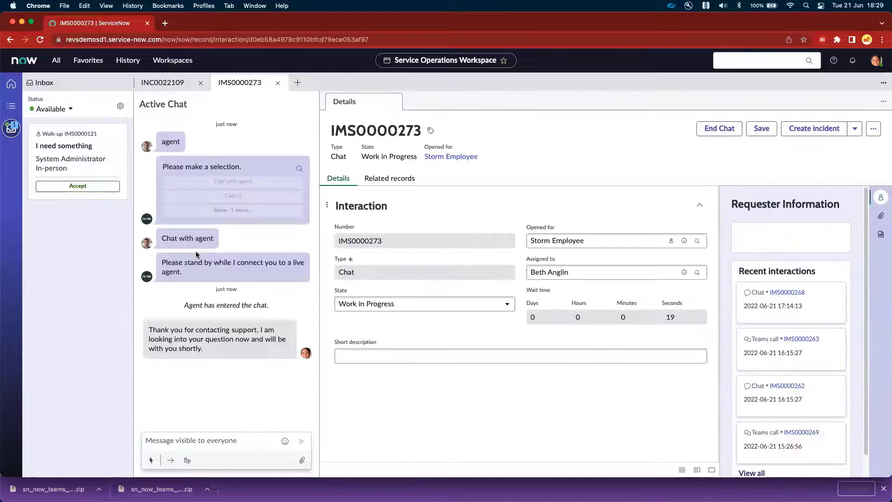
click(202, 439)
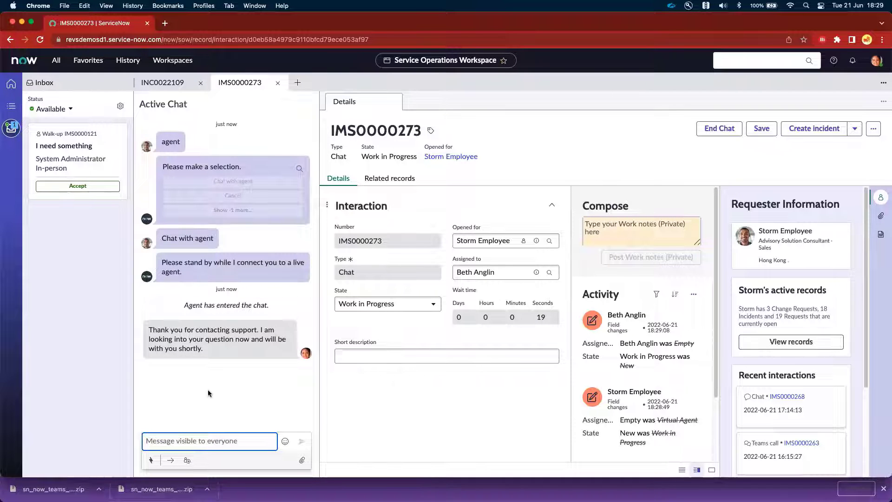
text(hi st)
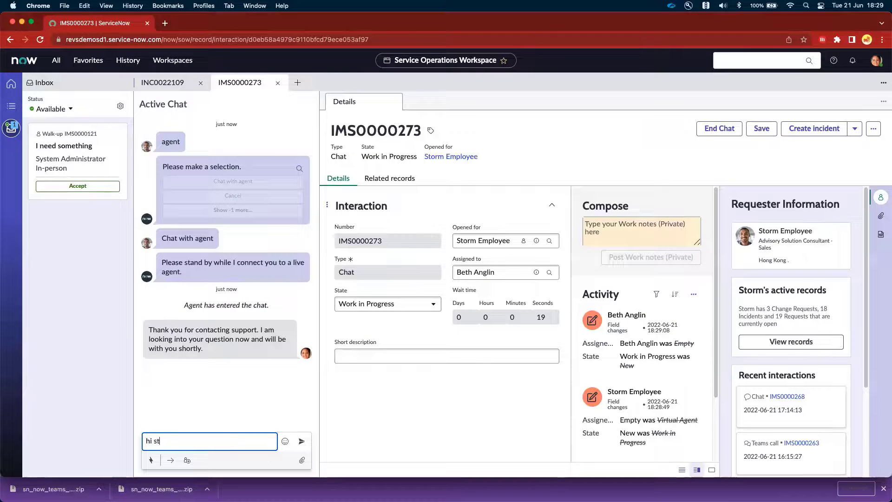
text(orm)
key(Return)
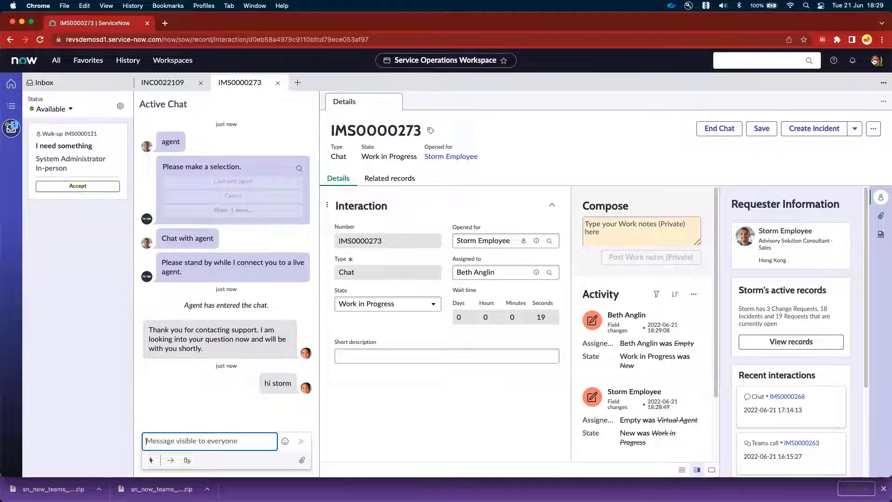
- Switch to the employee's browser profile and highlight the agent's greeting in the Teams chat
click(869, 39)
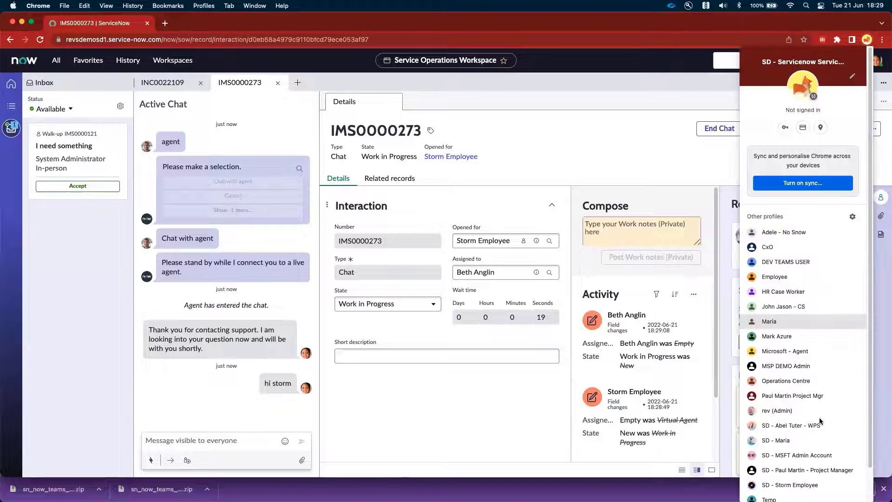
click(769, 483)
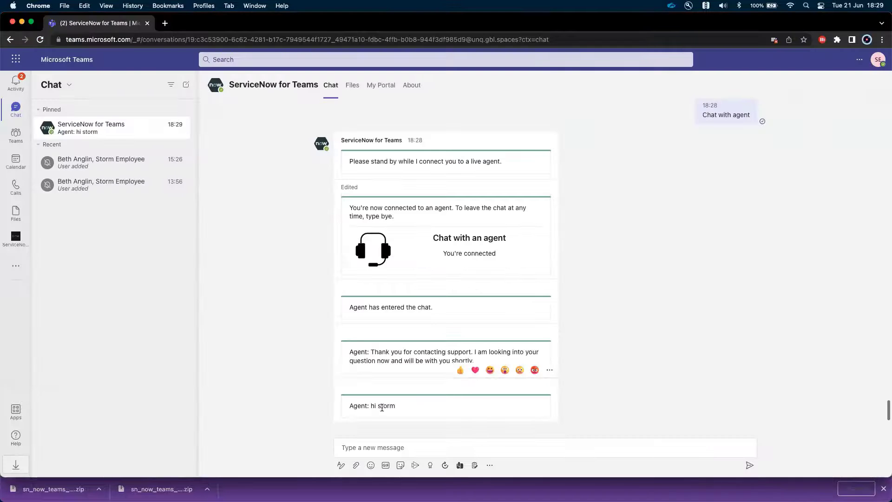
drag(396, 408, 349, 407)
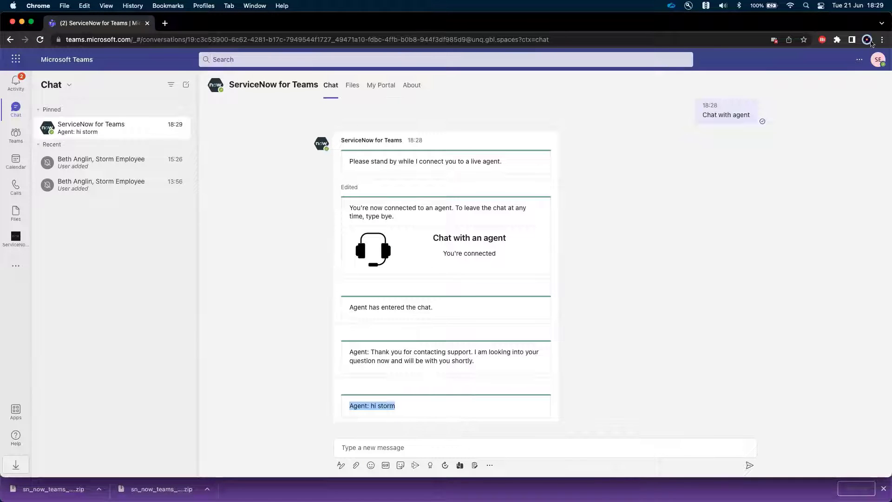
- Return to the service desk browser profile and start a Microsoft Teams meeting from the active chat with the /teams_call quick action
click(867, 39)
scroll(817, 460, down, 1)
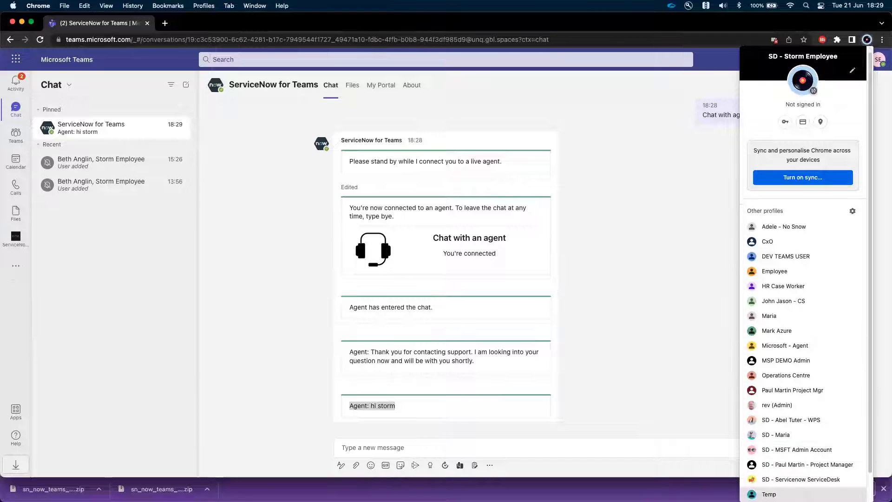
click(801, 481)
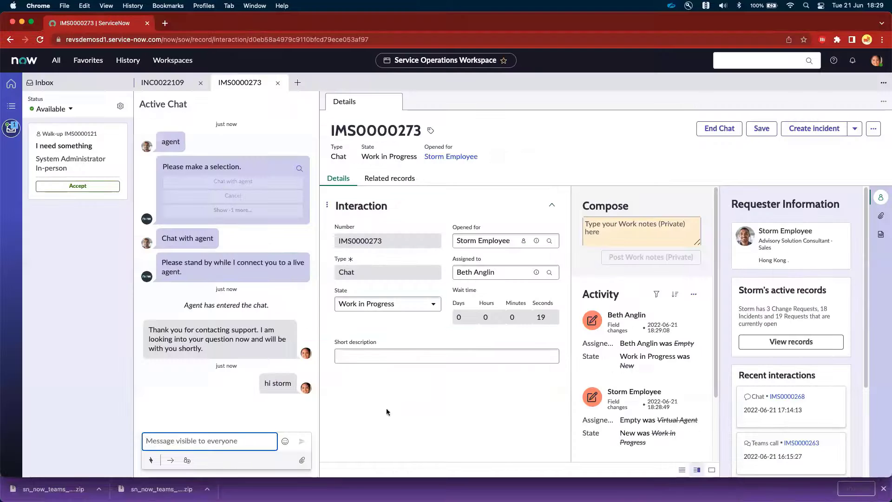
click(150, 461)
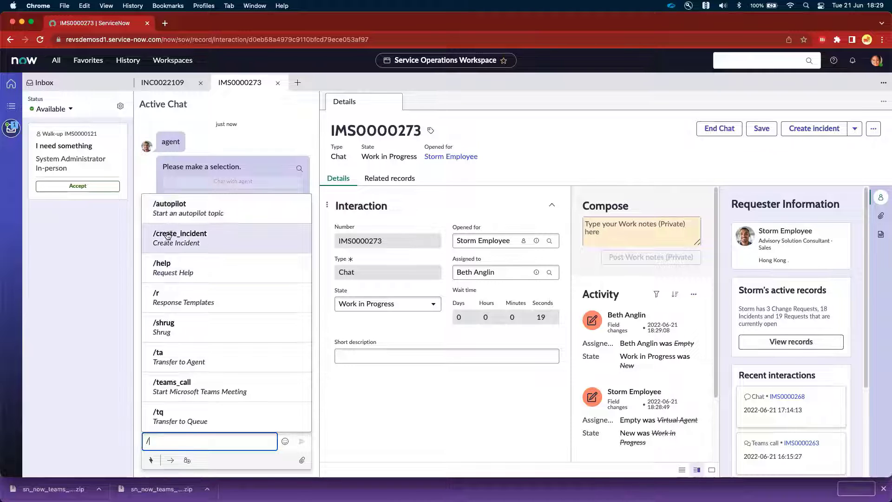
click(177, 384)
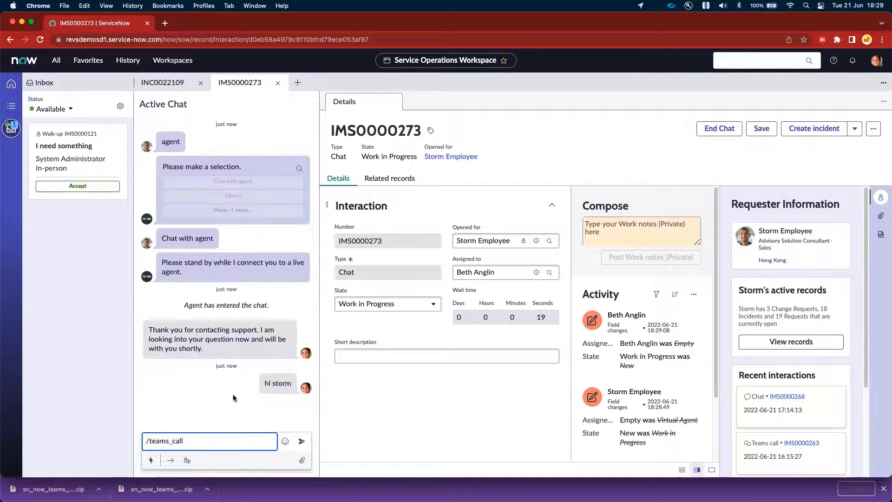
click(301, 441)
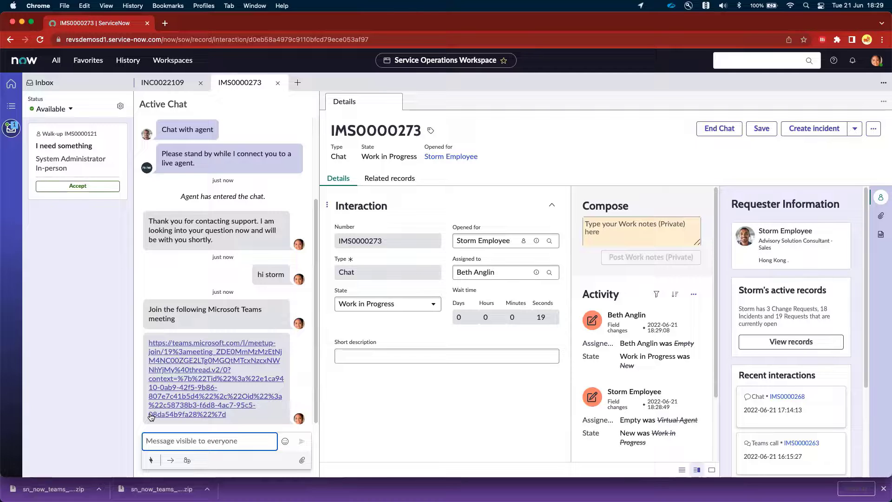
- Open the Teams meeting link from the agent's chat and continue to the meeting in the browser
click(194, 355)
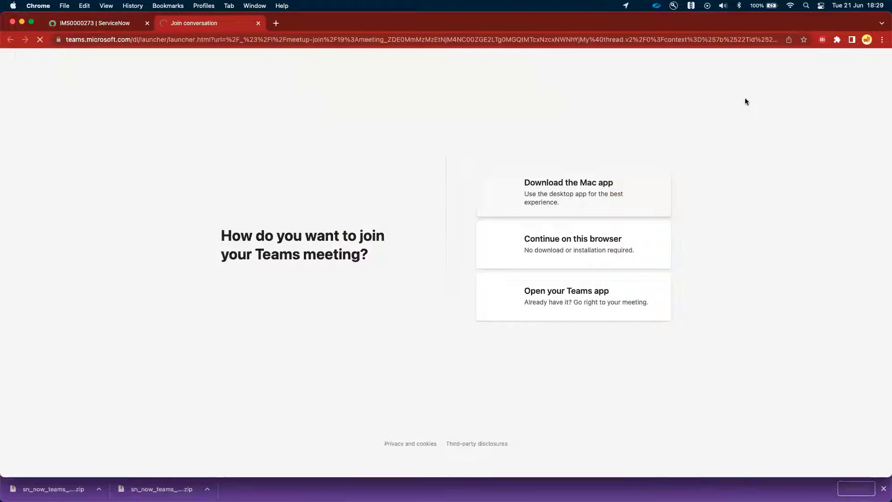
click(487, 118)
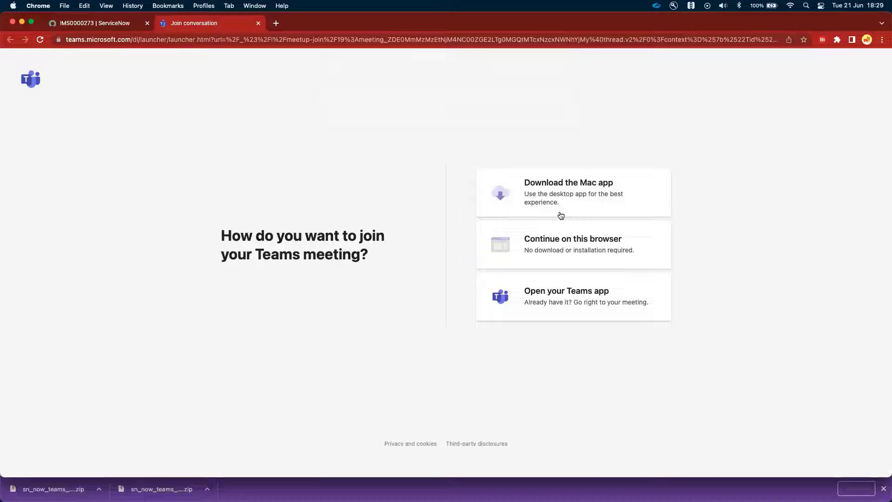
click(575, 242)
- Switch to the employee's browser profile, accept the ServiceNow Meetings Bot invitation, and close the meeting's pre-join screen without joining
click(869, 40)
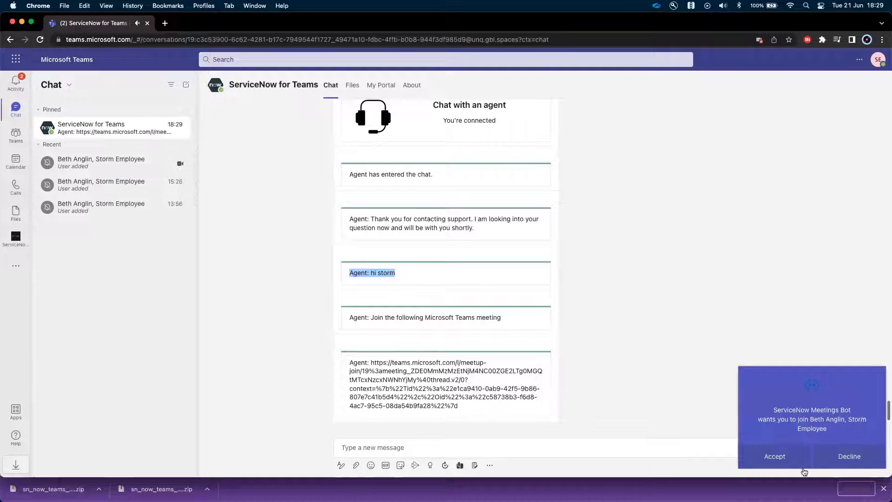
click(769, 455)
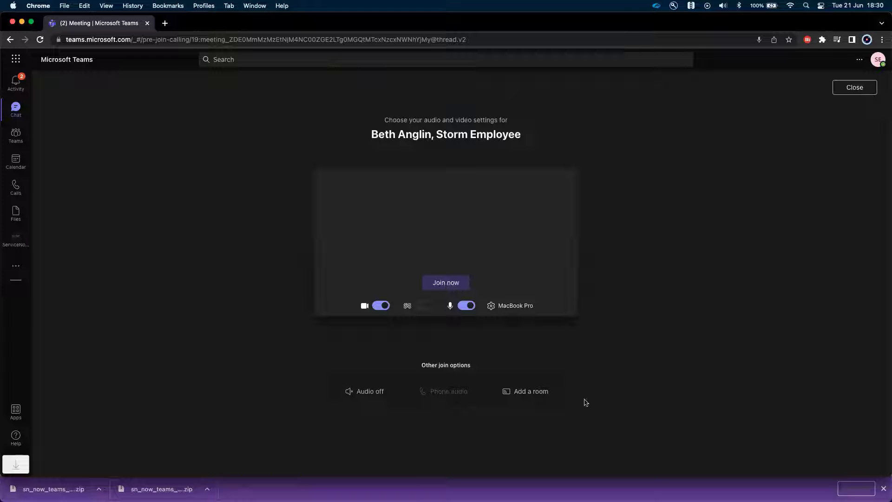
click(851, 92)
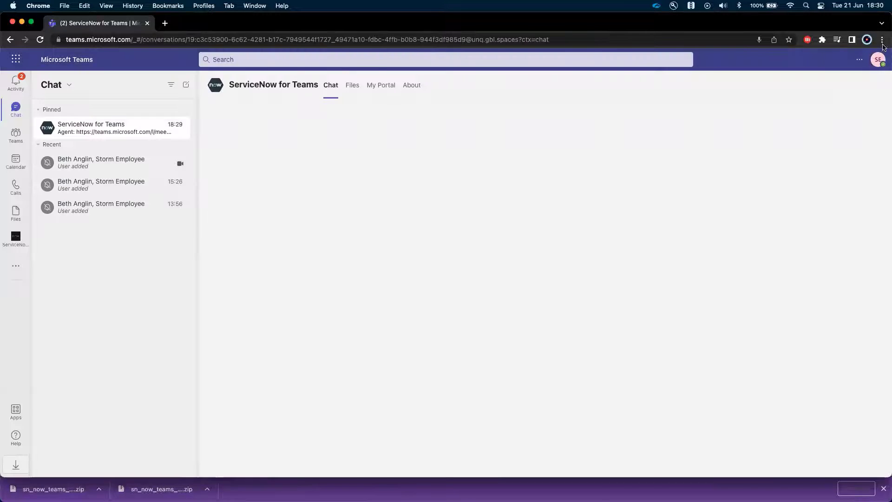
- Switch to the service desk browser profile, close the meeting's pre-join screen, and return to the chat interaction record in ServiceNow
click(867, 39)
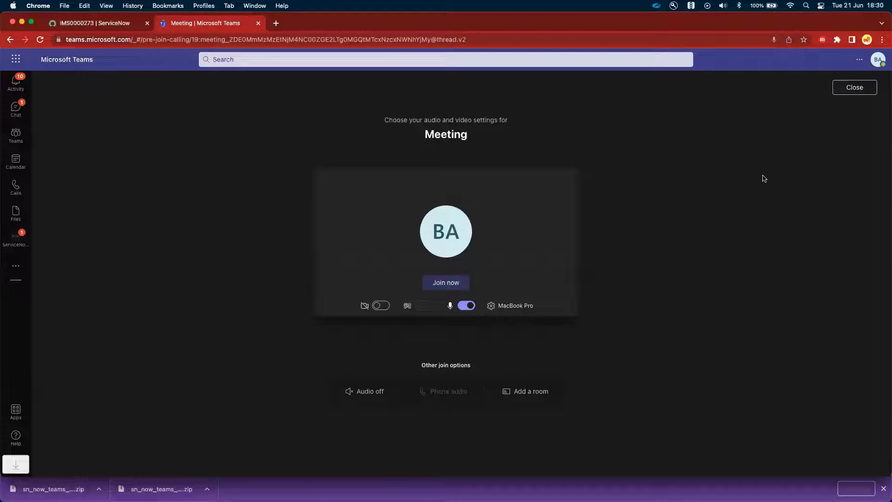
click(853, 89)
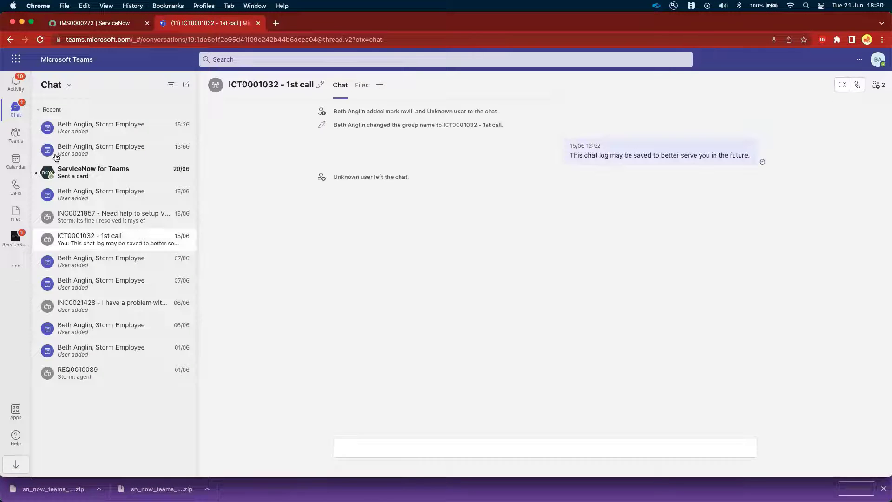
click(85, 25)
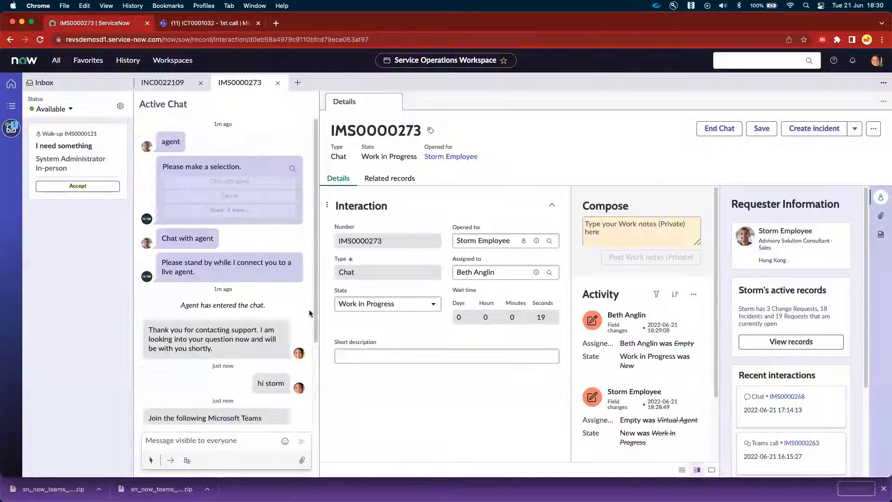
- Create an incident from the active chat with the /create_incident quick action, using the short description "SAP log on error"
click(230, 442)
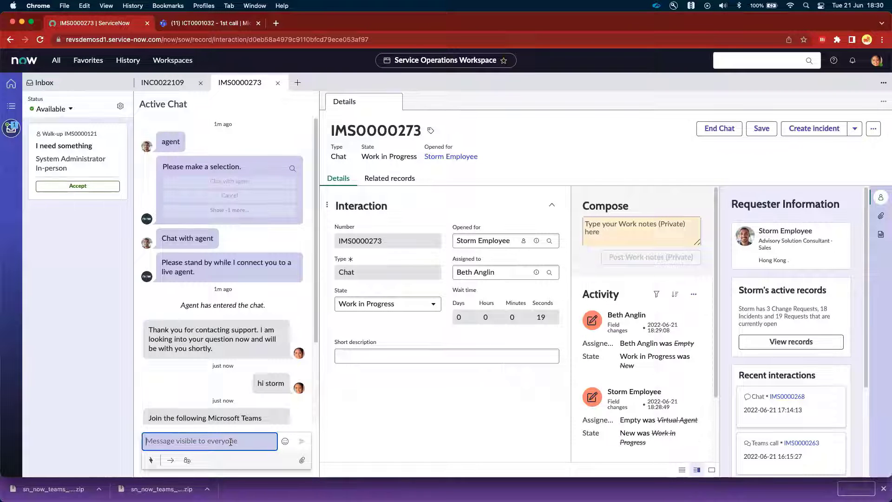
click(151, 460)
click(205, 238)
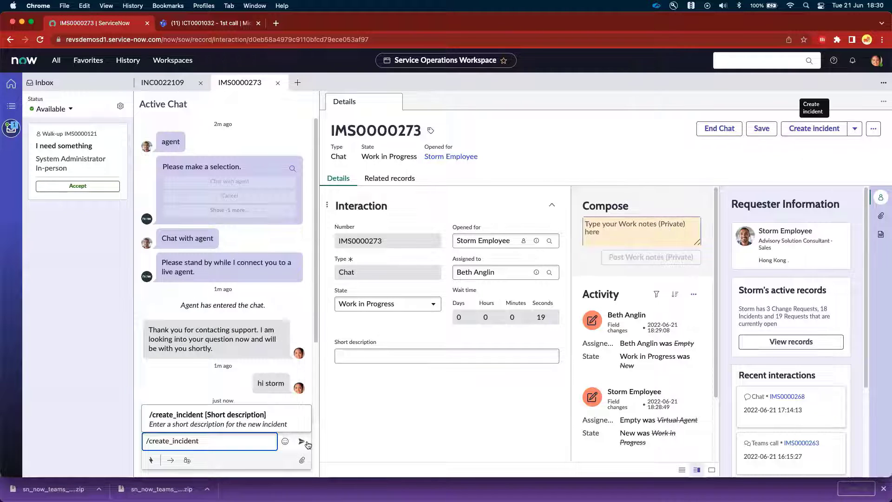
click(255, 444)
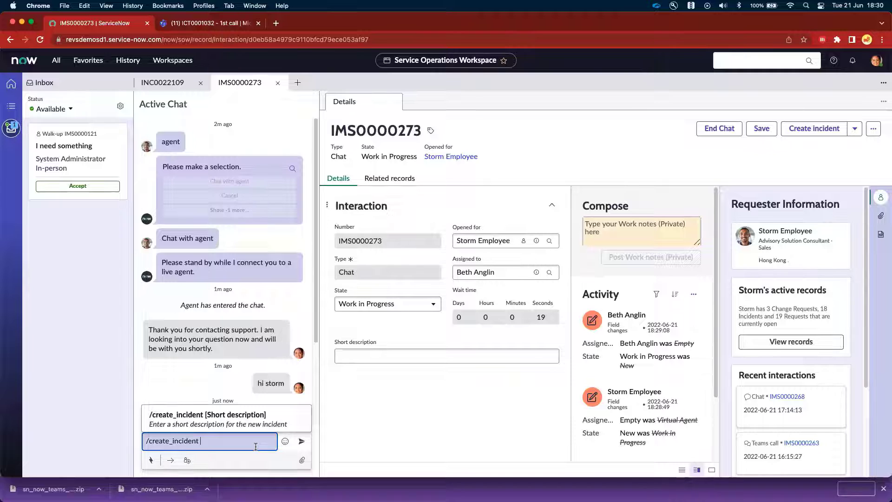
text(SAP lo)
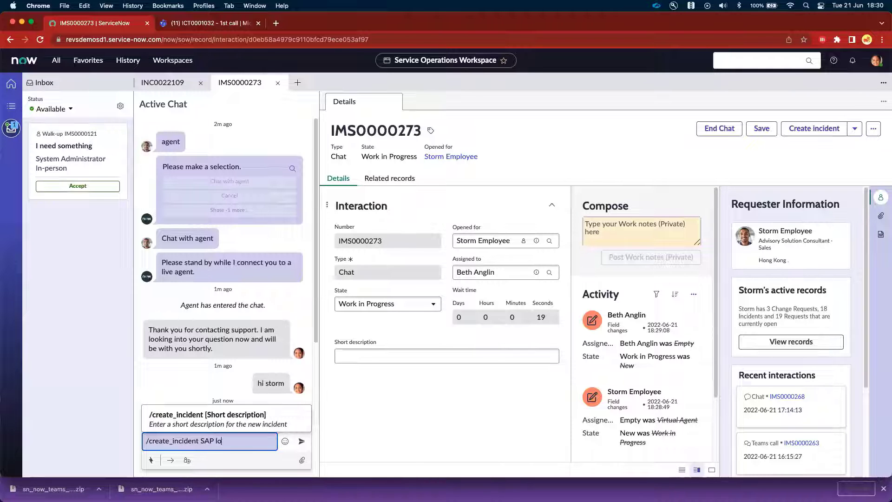
text(g on error)
key(Return)
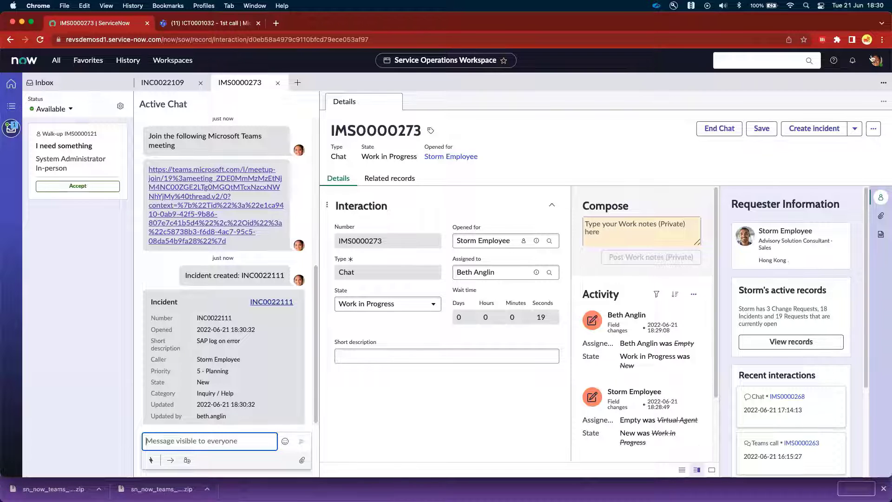
- View the incident card in the employee's Teams chat, then return to the service desk browser profile
click(867, 39)
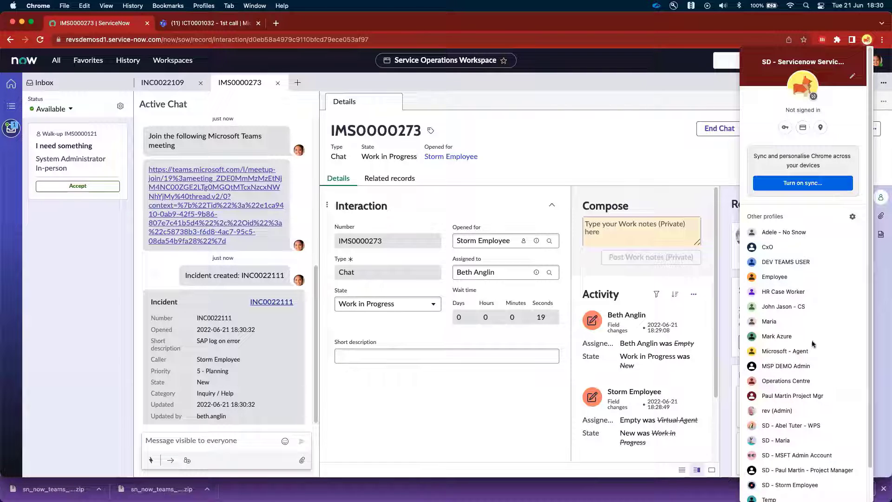
click(795, 485)
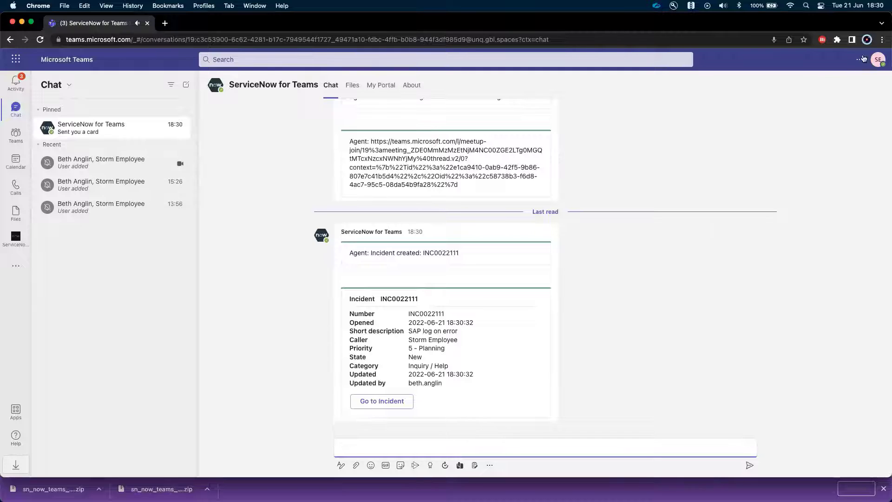
click(867, 40)
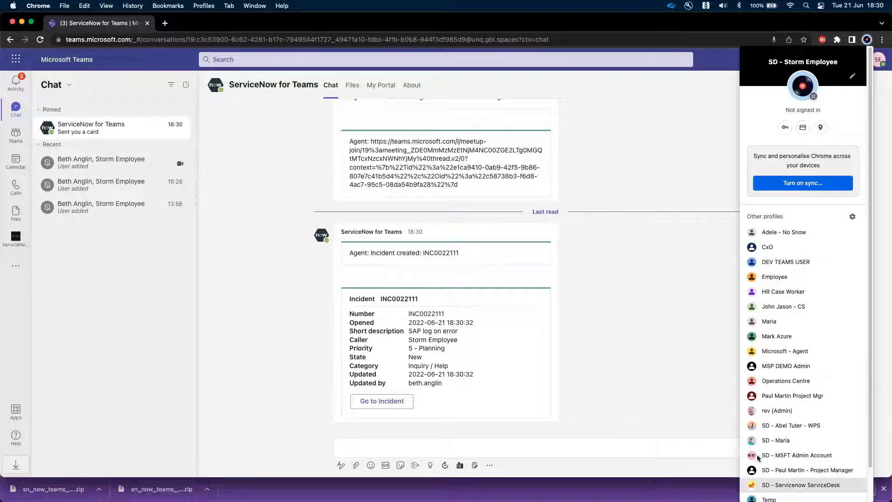
click(801, 486)
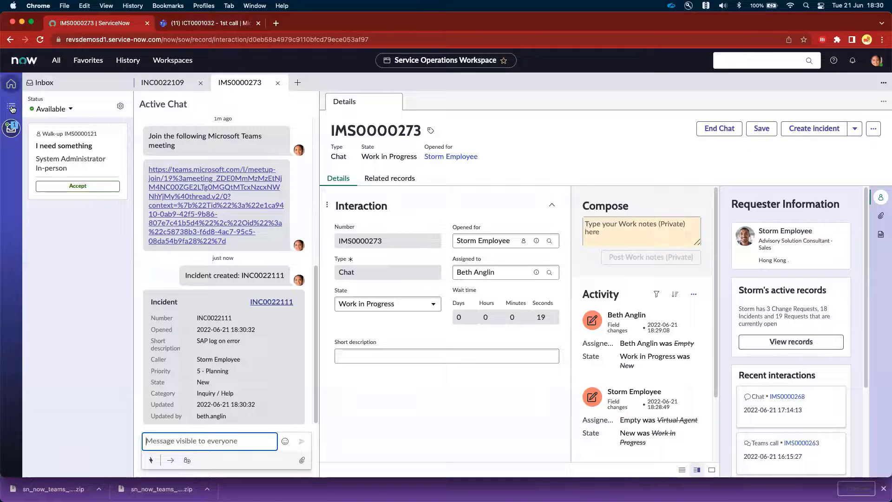
- Refresh the employee's open incidents list in the workspace and open the "SAP log on error" incident
click(13, 108)
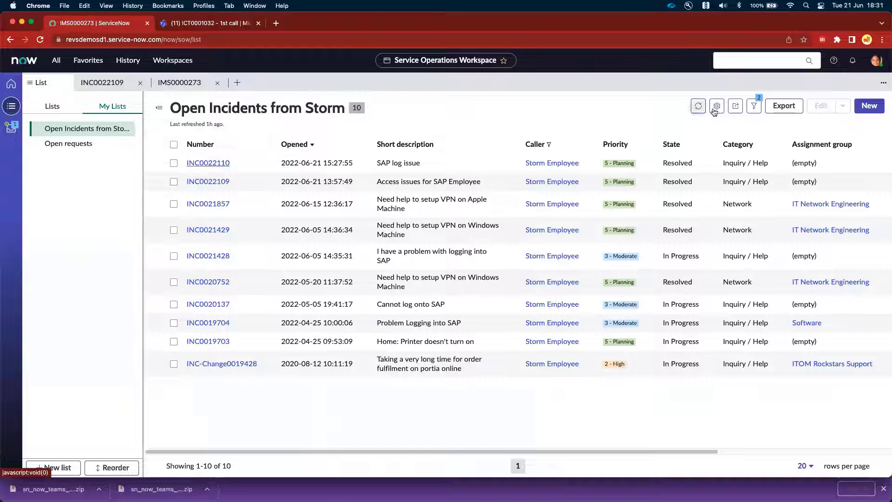
click(691, 107)
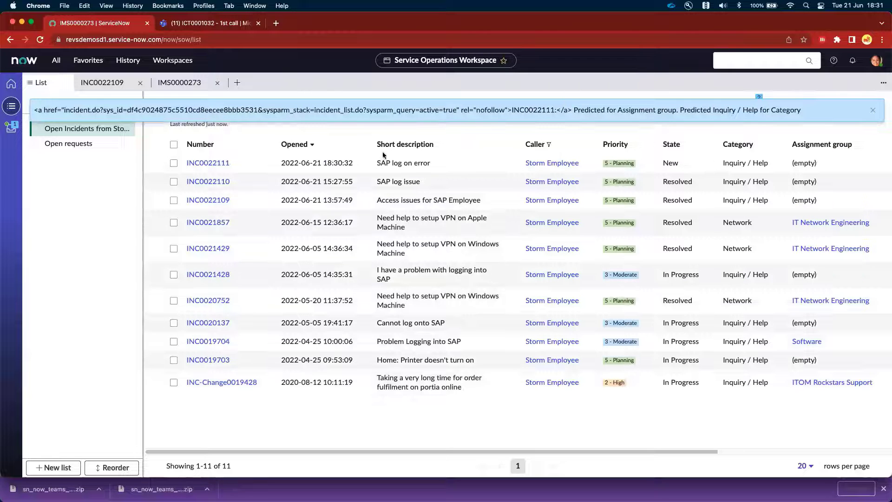
click(225, 163)
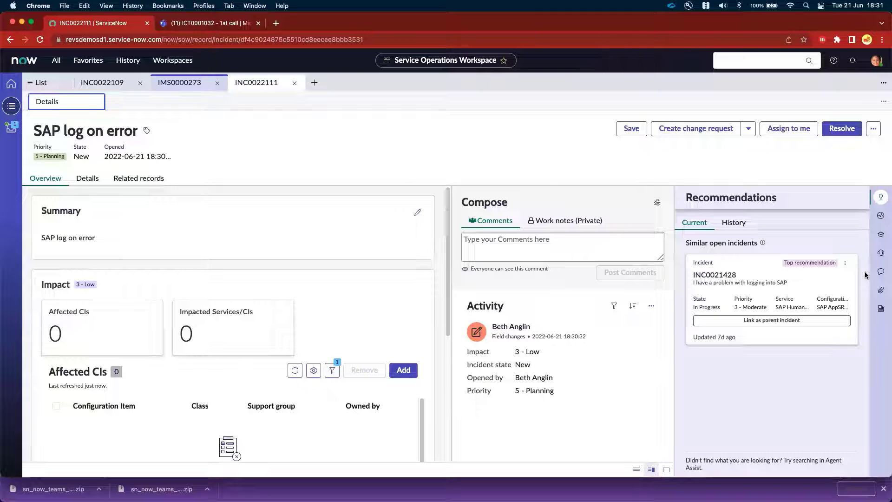
- Start a Microsoft Teams chat with the caller from the incident's Collaborate options
click(880, 272)
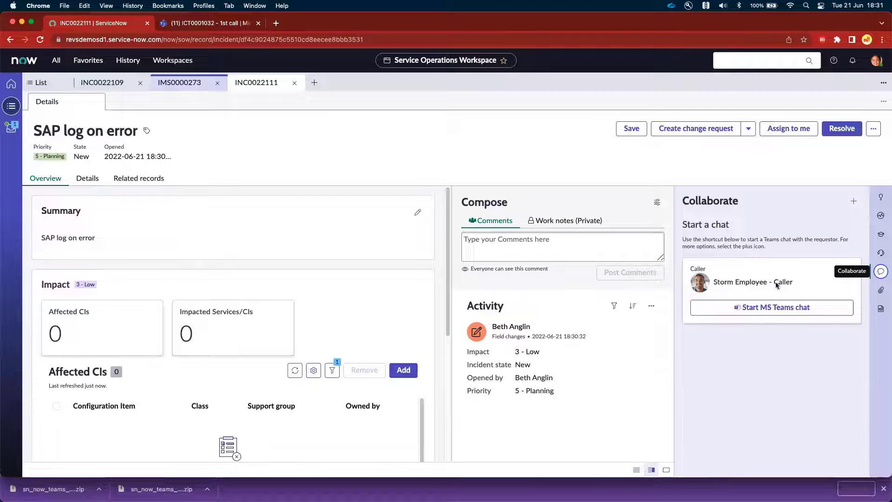
click(788, 307)
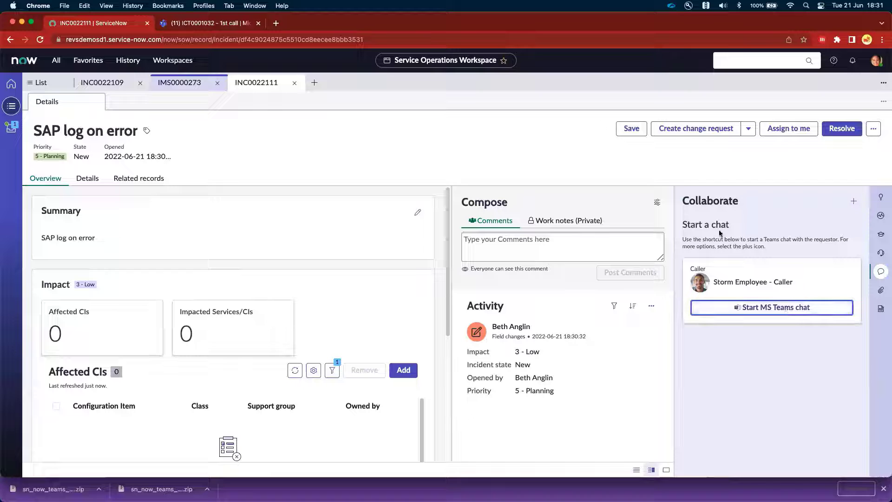